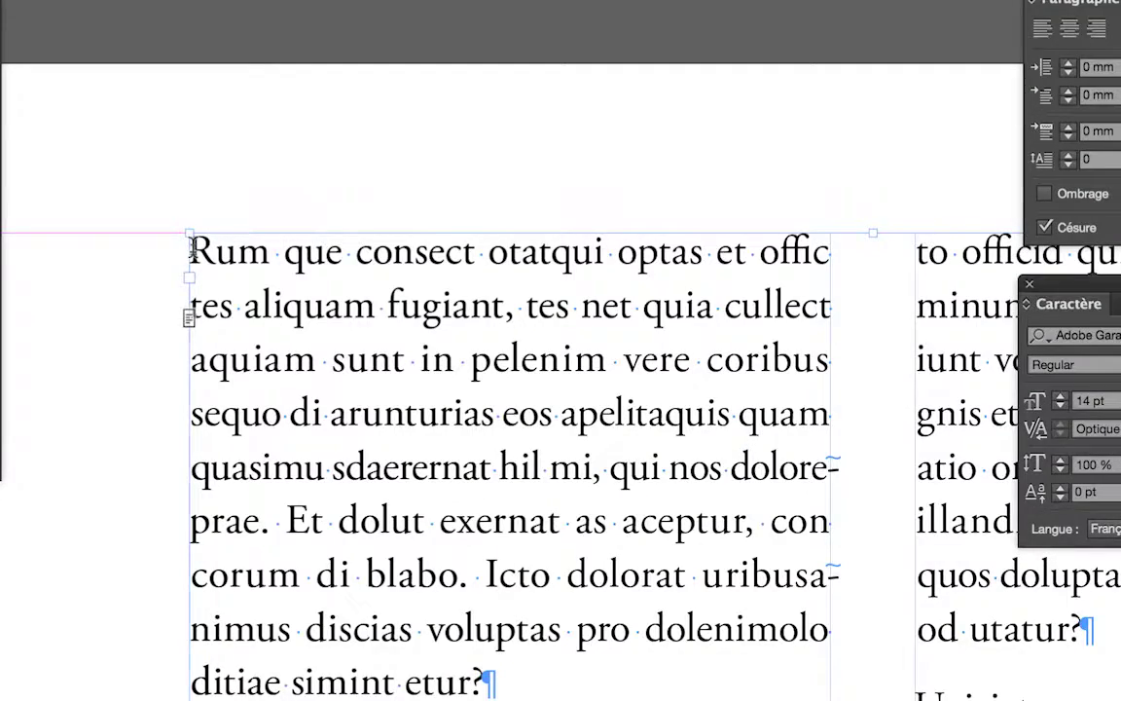
Step: Insert the title "Les voiture vintage du Nord de l'Amérique" as its own paragraph before the text of the first column
left_click(191, 251)
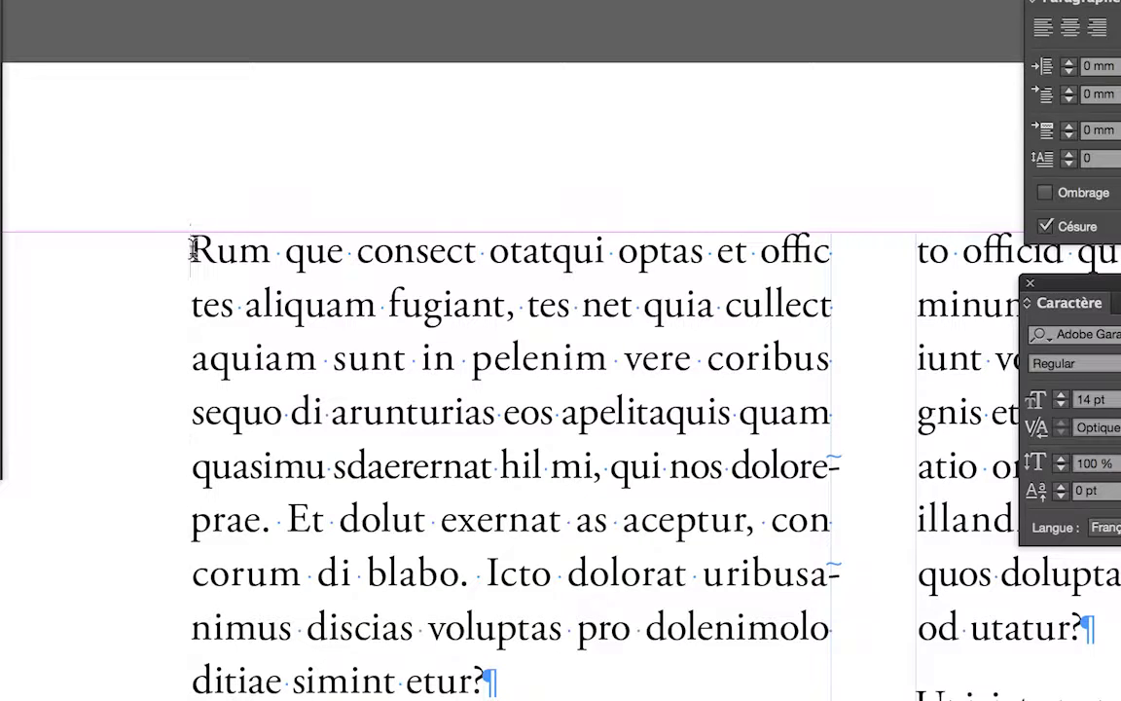
type("L")
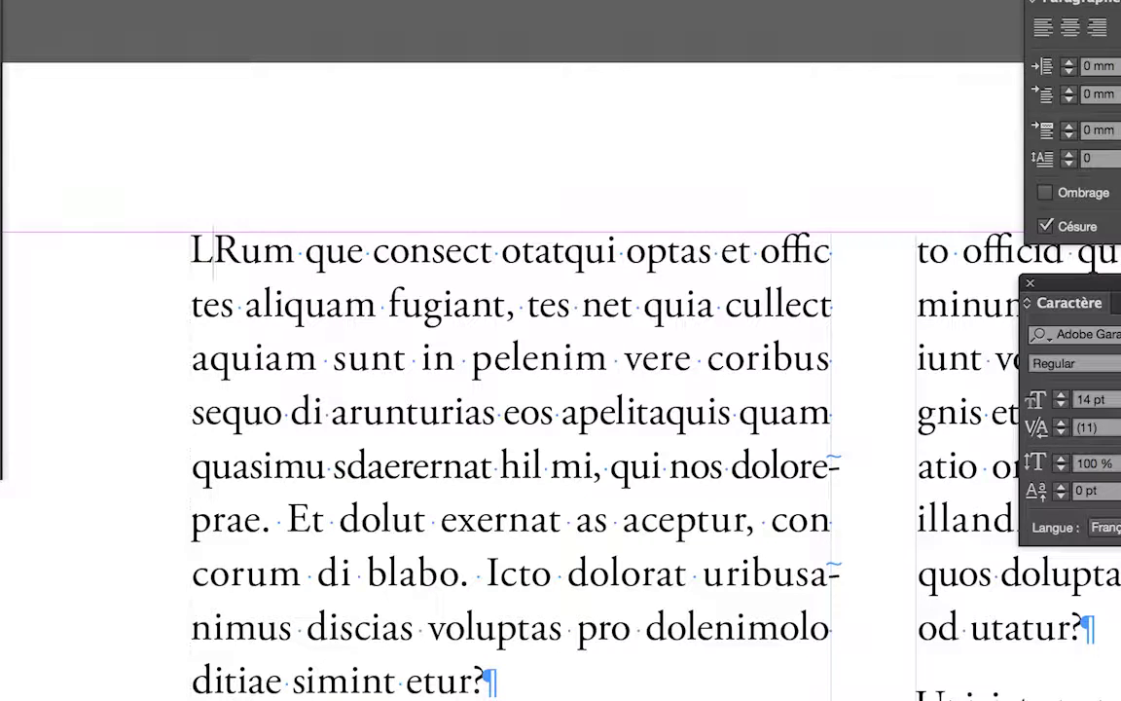
type("es voi")
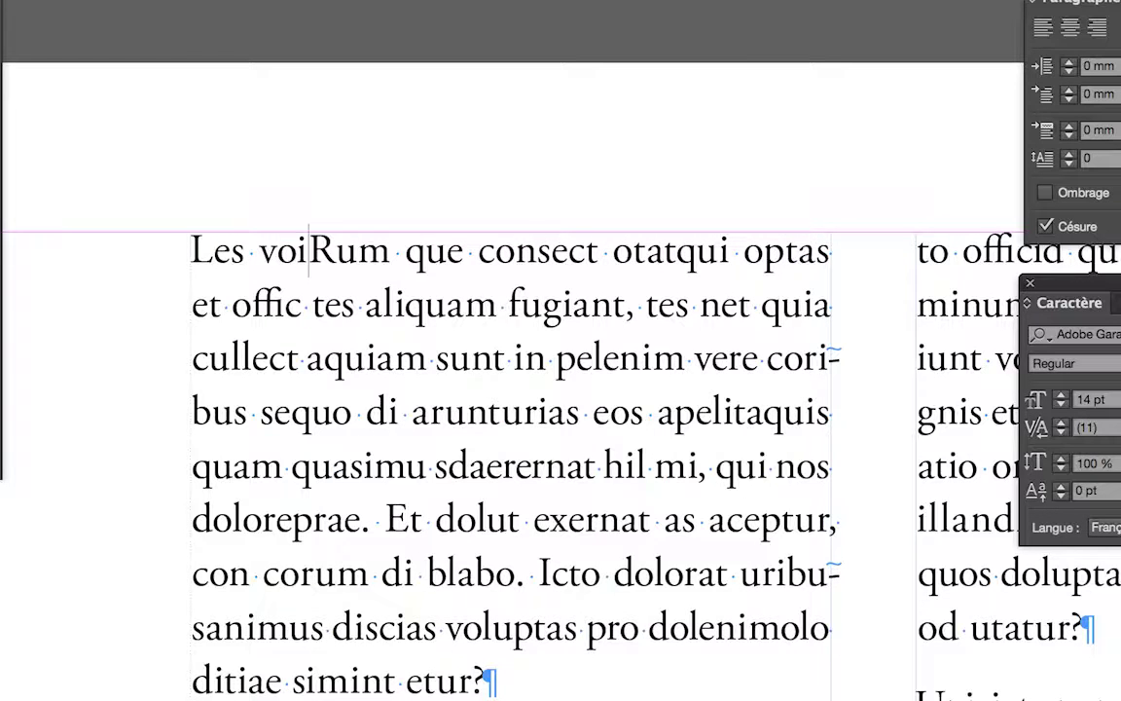
type("ture vintage")
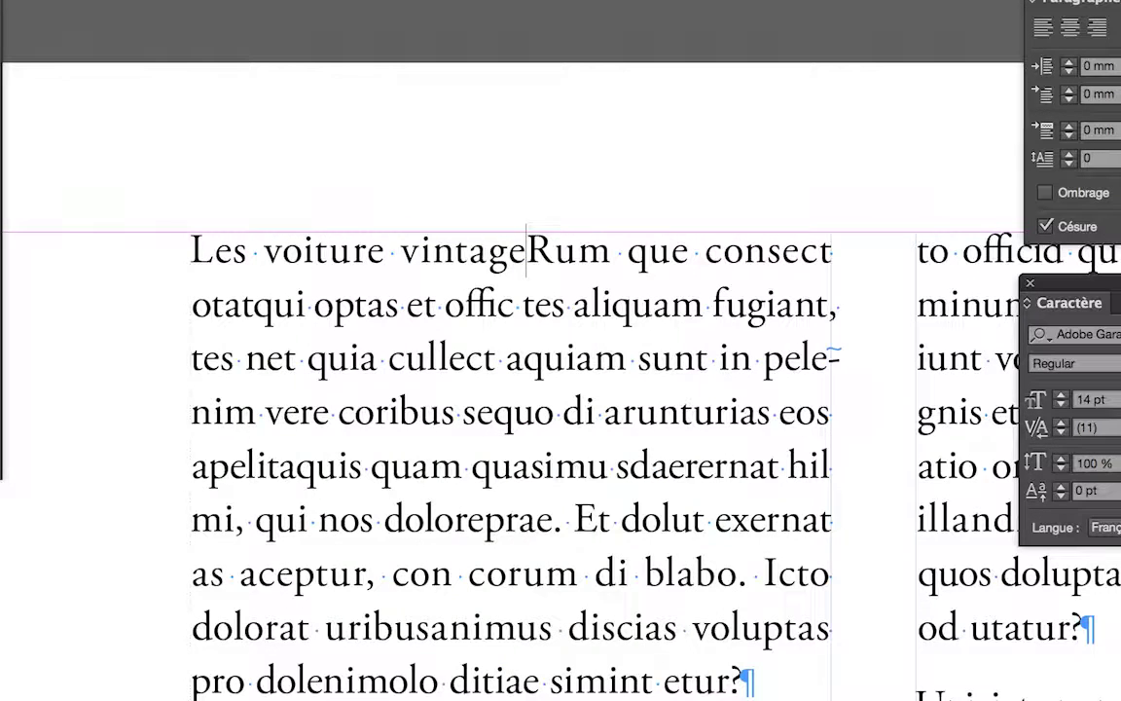
type(" du Nord d")
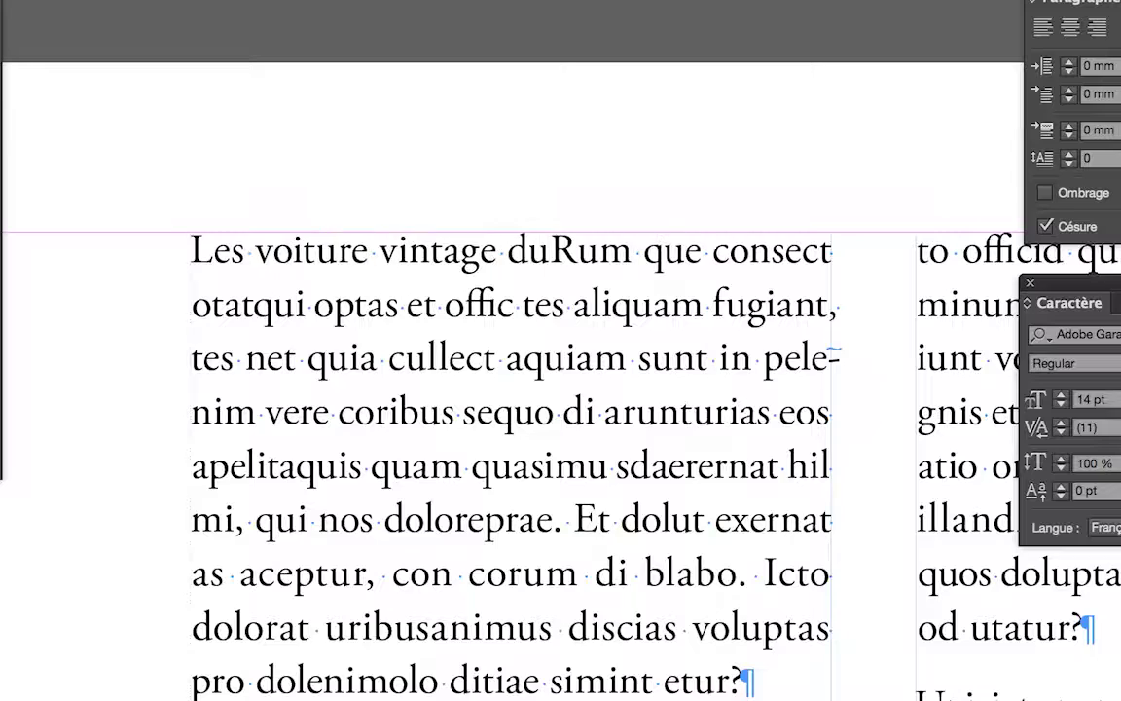
type("e l'Amériqu")
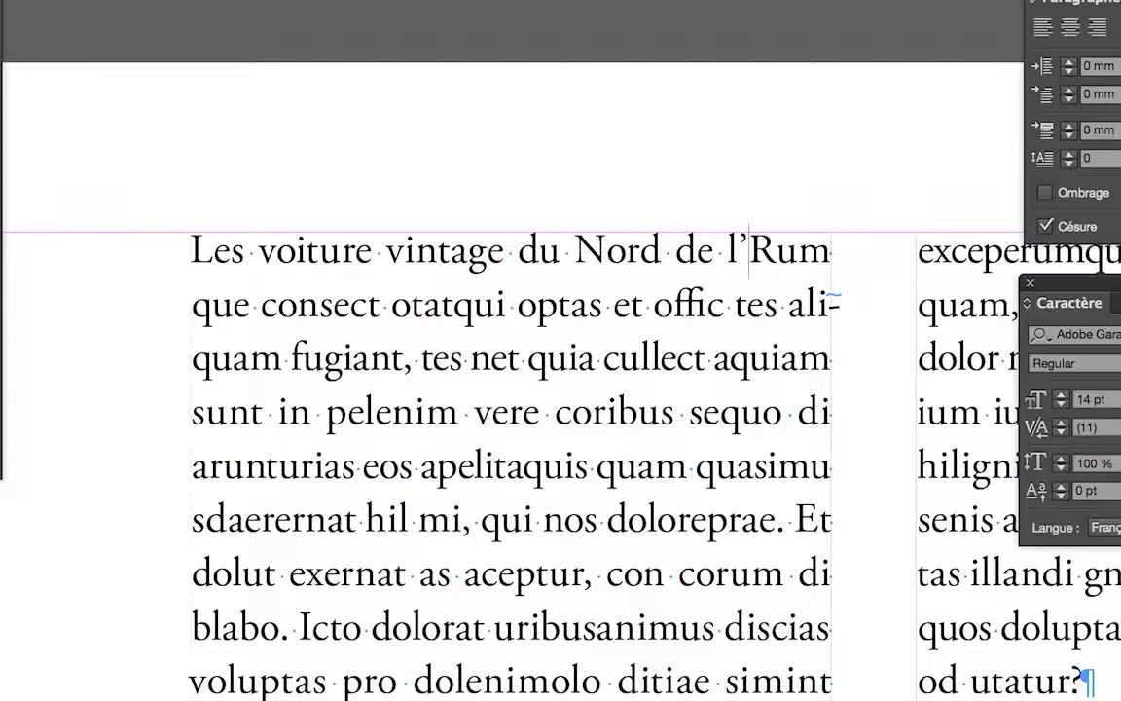
type("e")
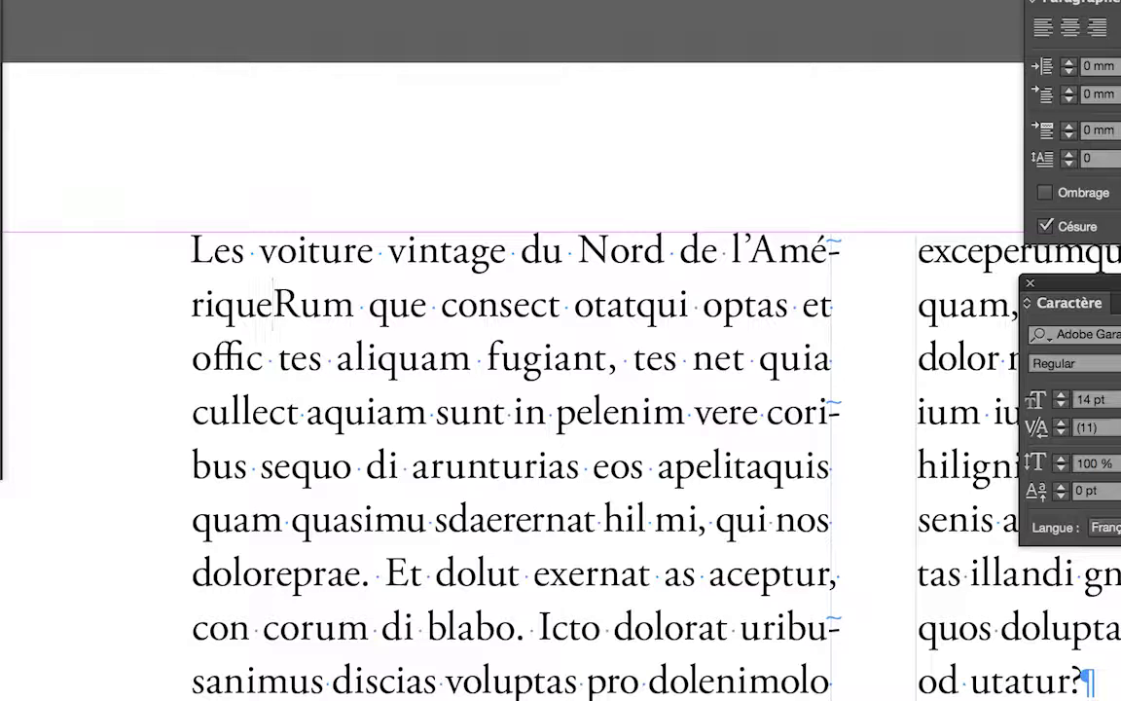
key("Return")
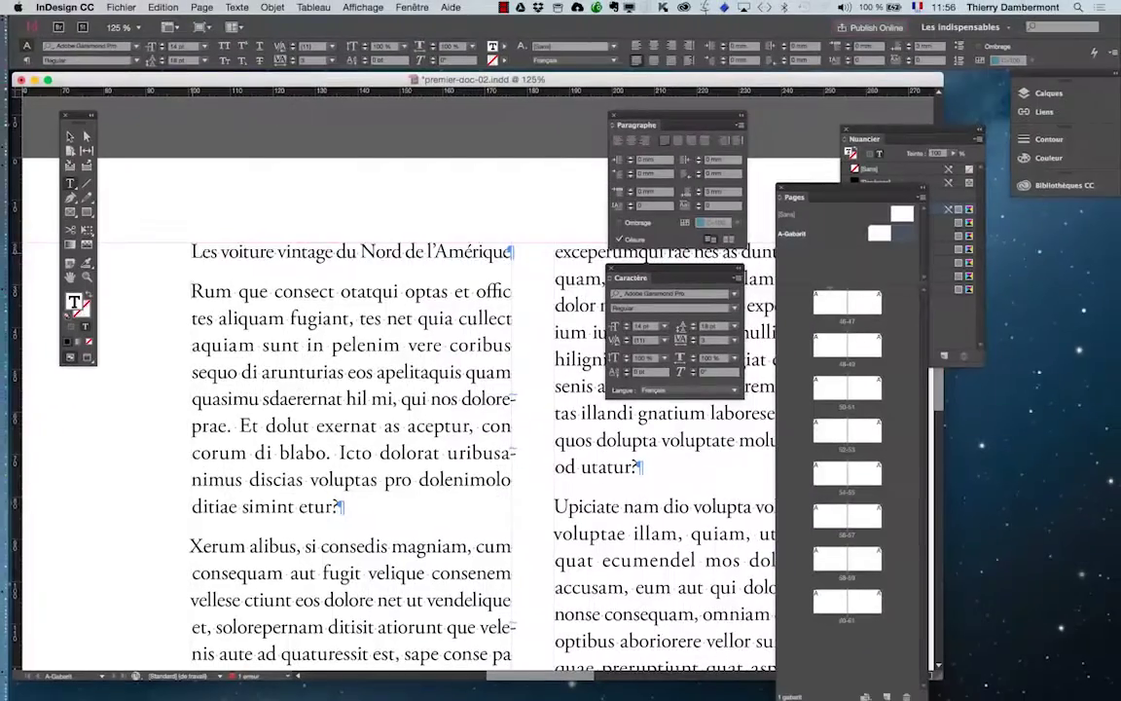
Step: Display the on-screen keyboard viewer to examine the Return key on the French numeric layout, and close it
left_click(918, 7)
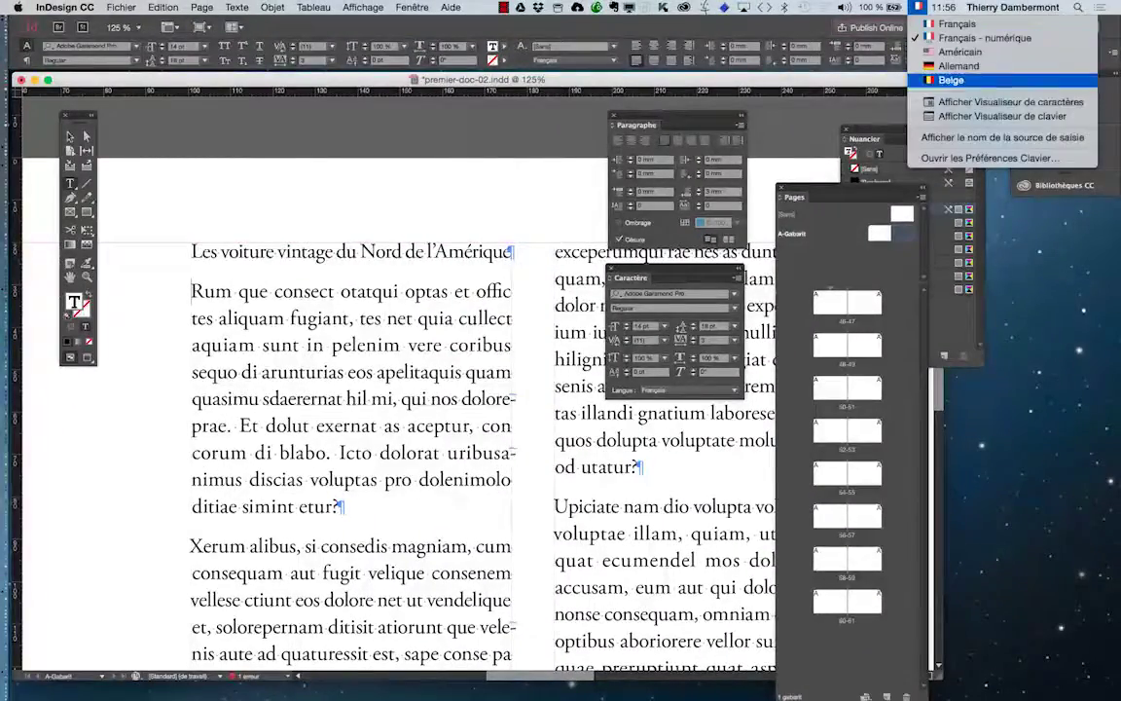
left_click(1003, 116)
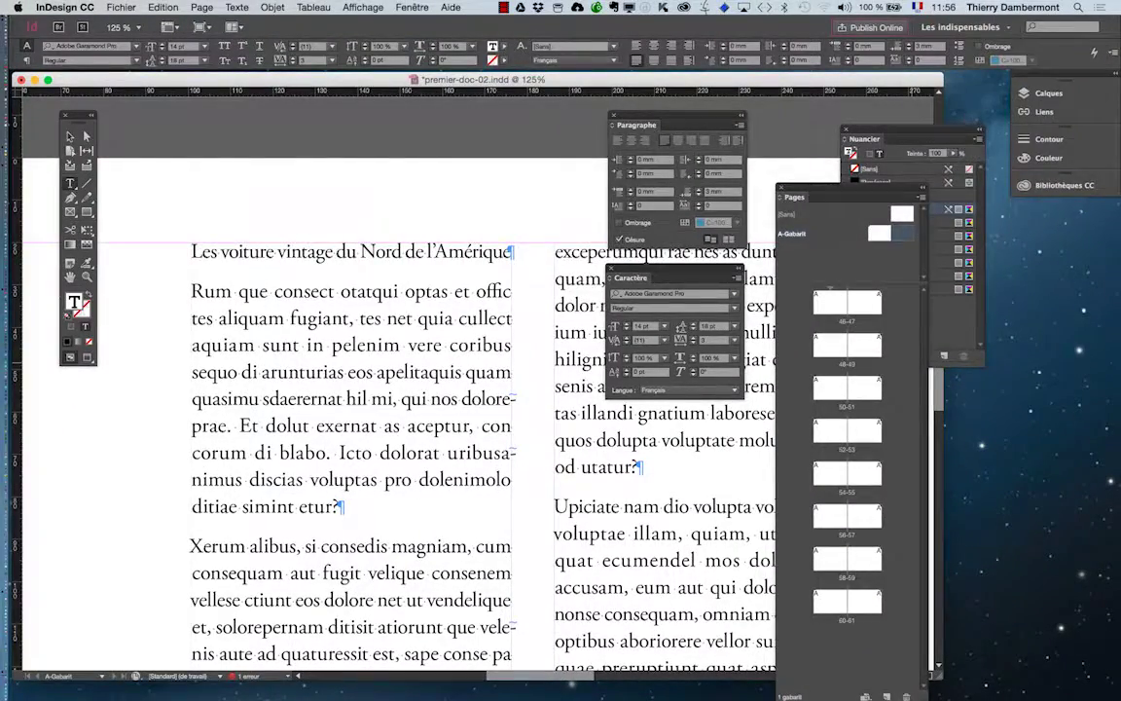
key("alt")
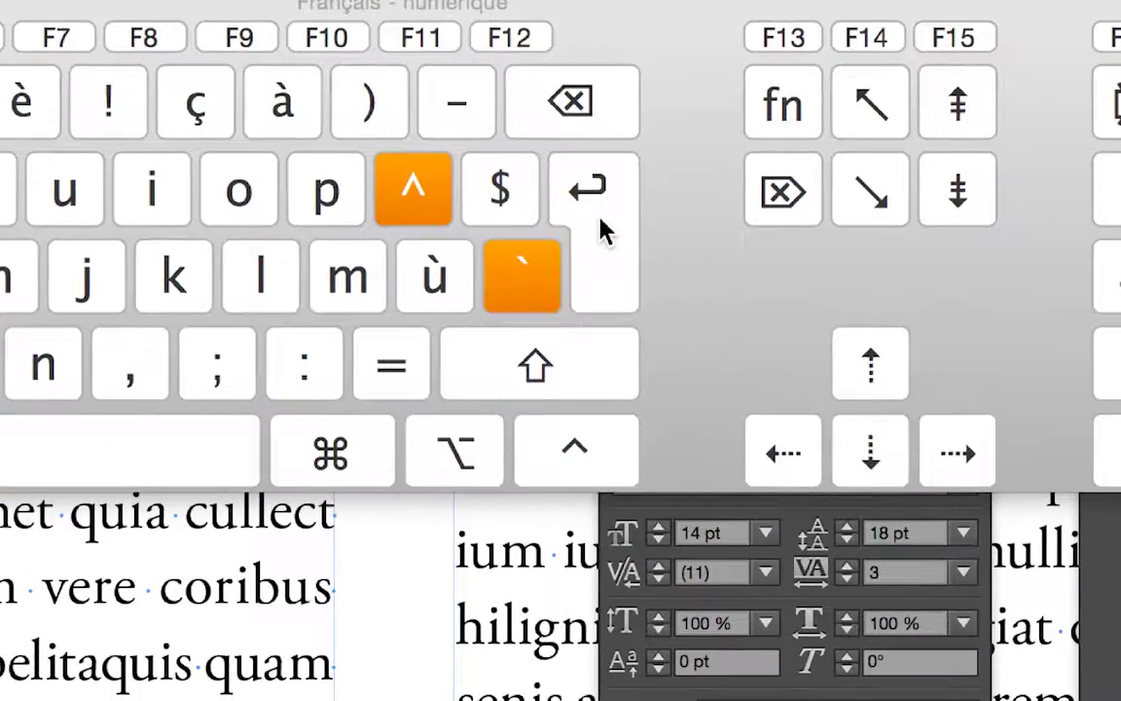
key("alt")
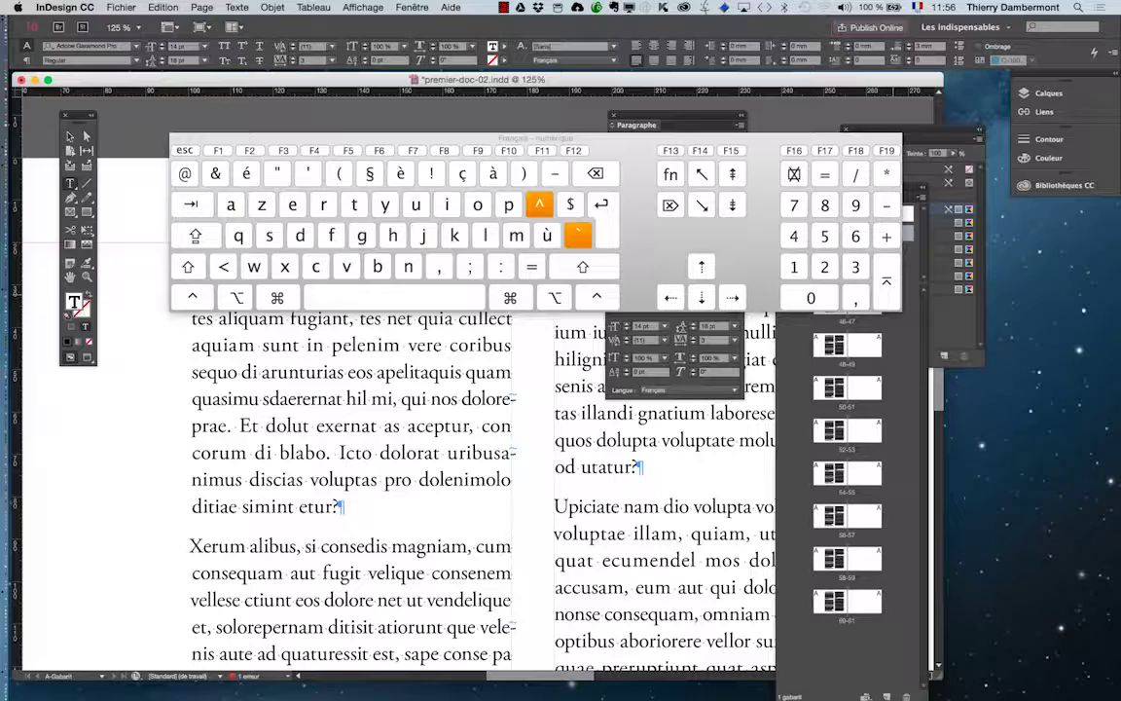
left_click(177, 138)
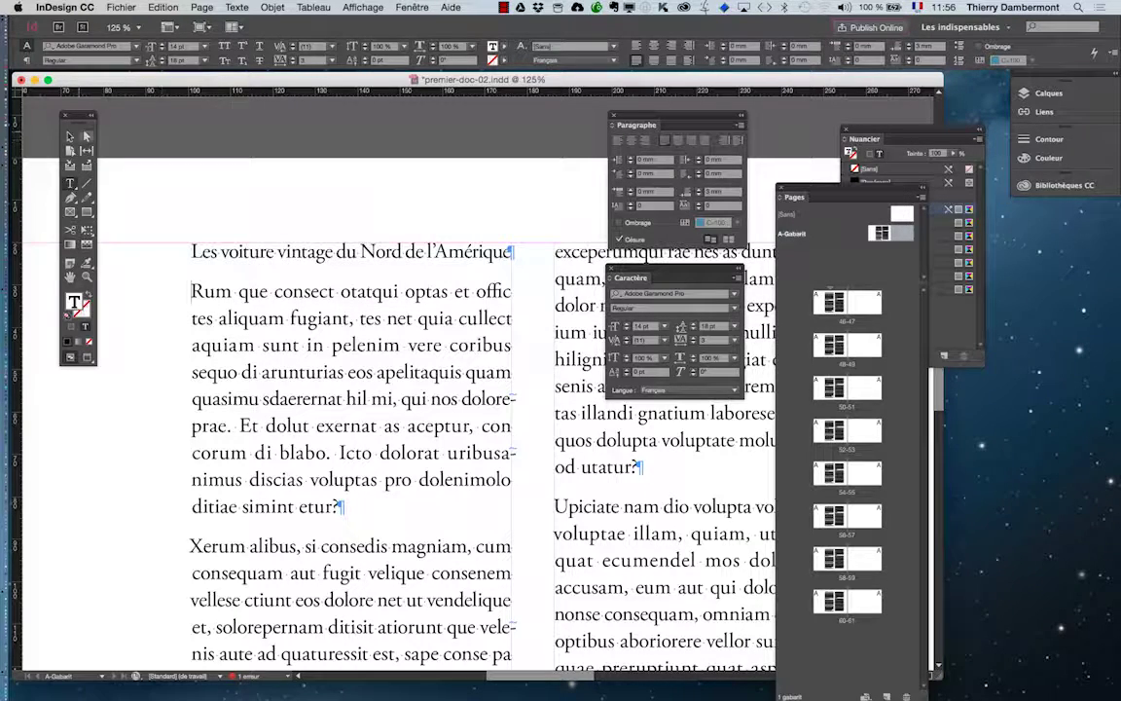
key("Escape")
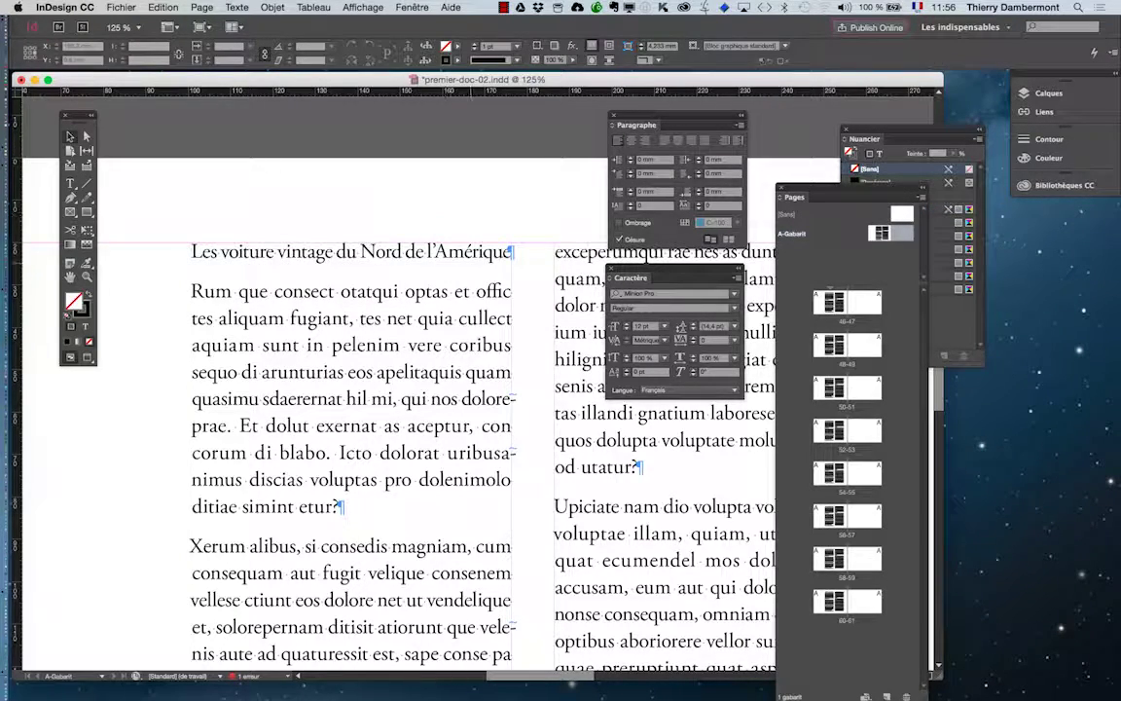
Step: Correct "voiture" to "voitures" in the title with the Type tool
left_click(71, 183)
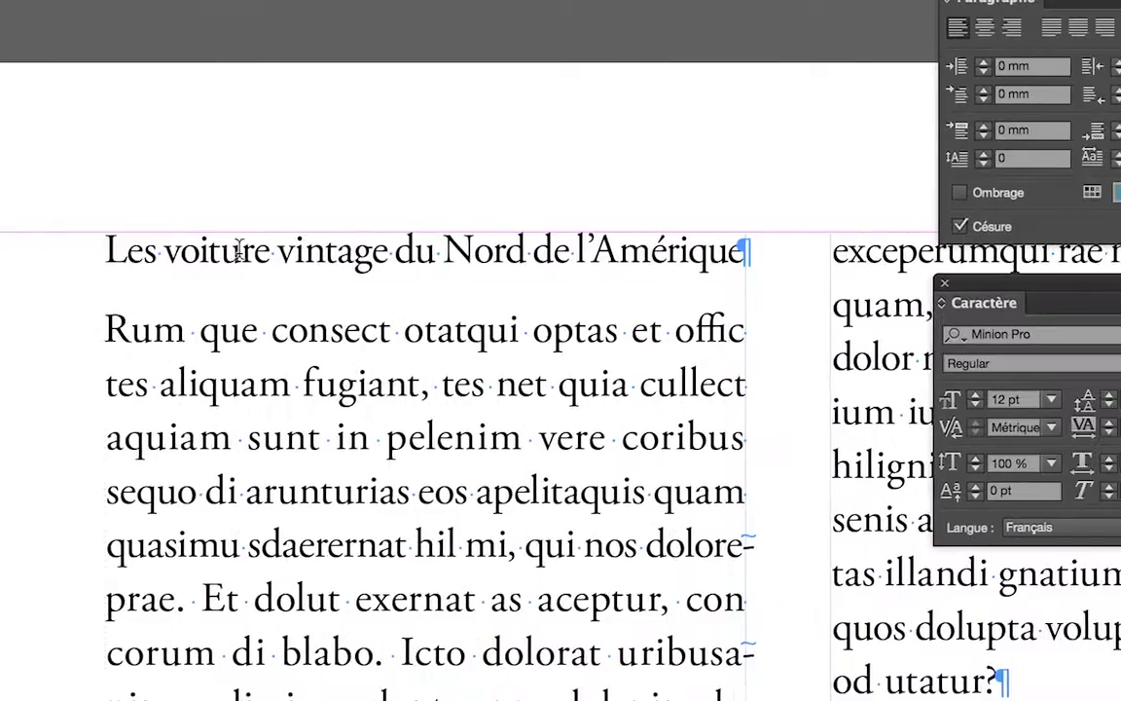
left_click(356, 249)
type("s")
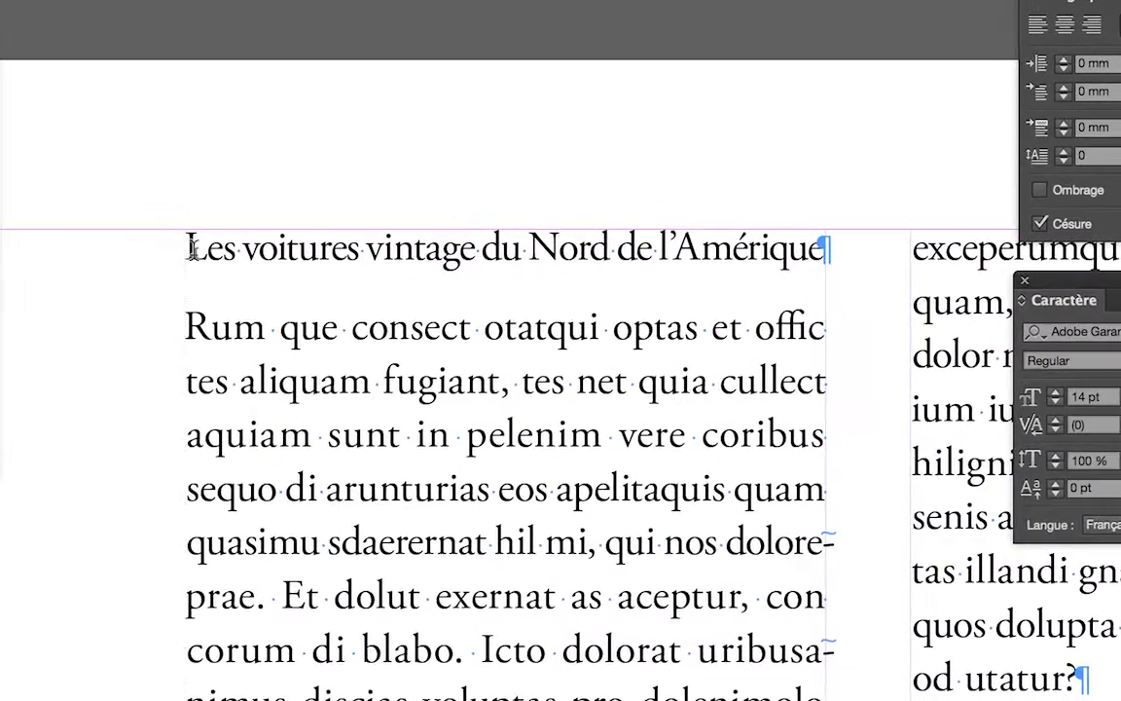
Step: Highlight the whole title line up to its paragraph mark and deselect it
left_click_drag(190, 251, 744, 251)
left_click_drag(384, 249, 482, 249)
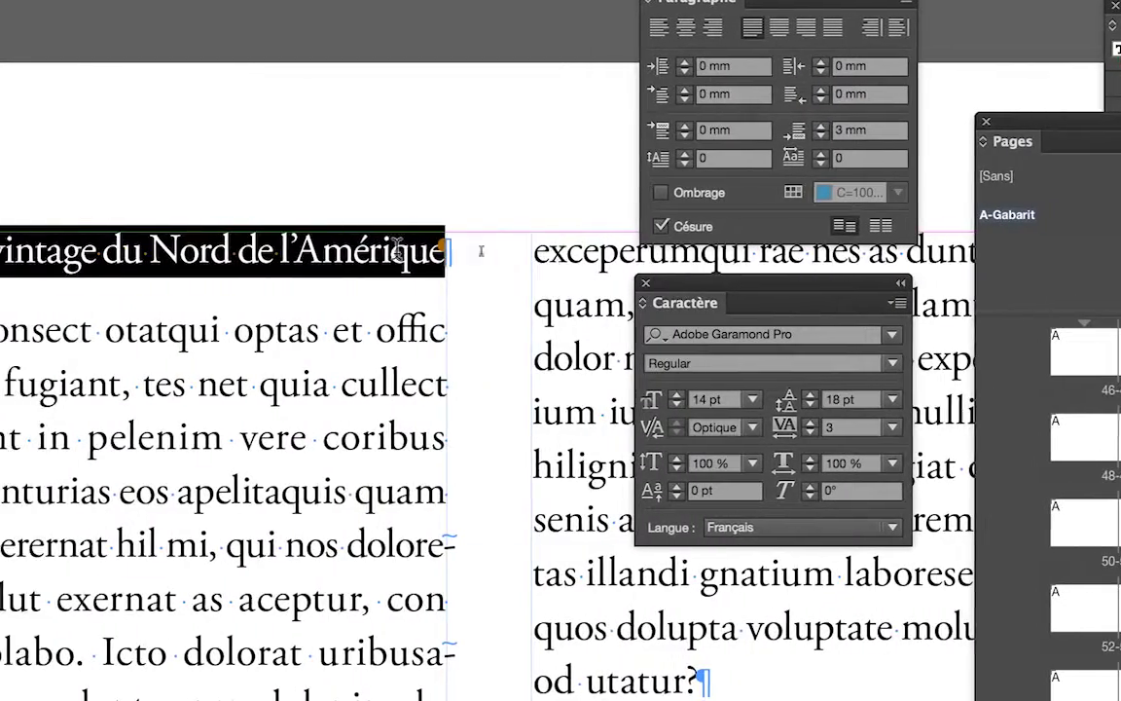
left_click(297, 253)
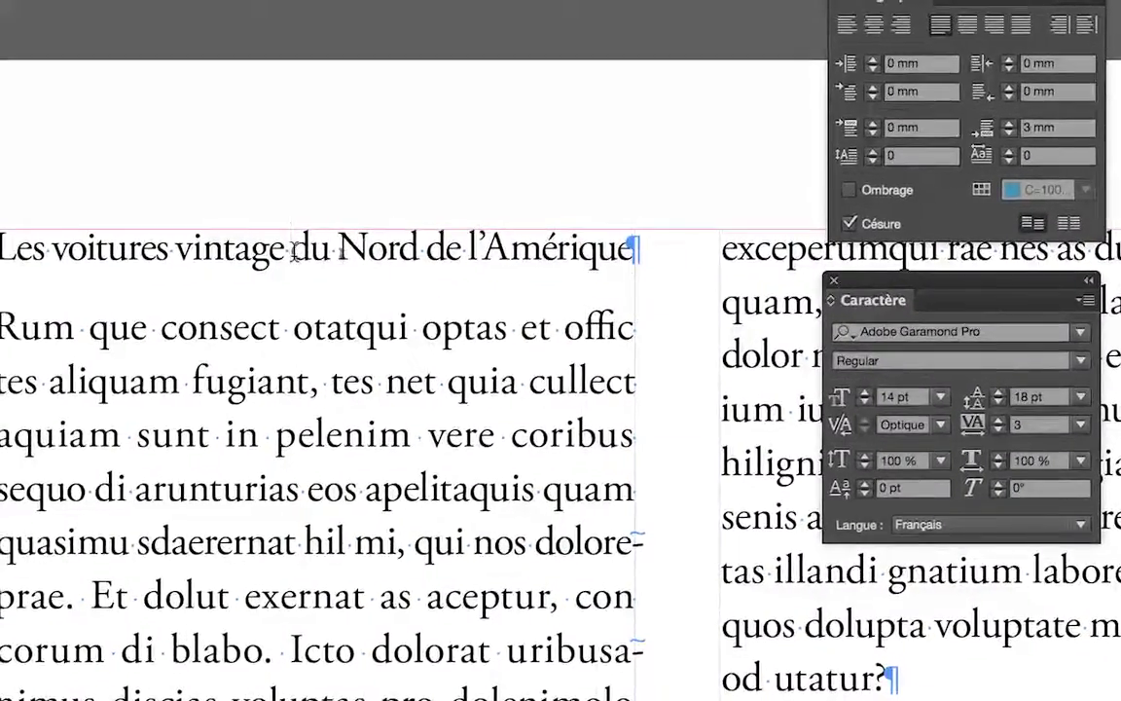
left_click(295, 251)
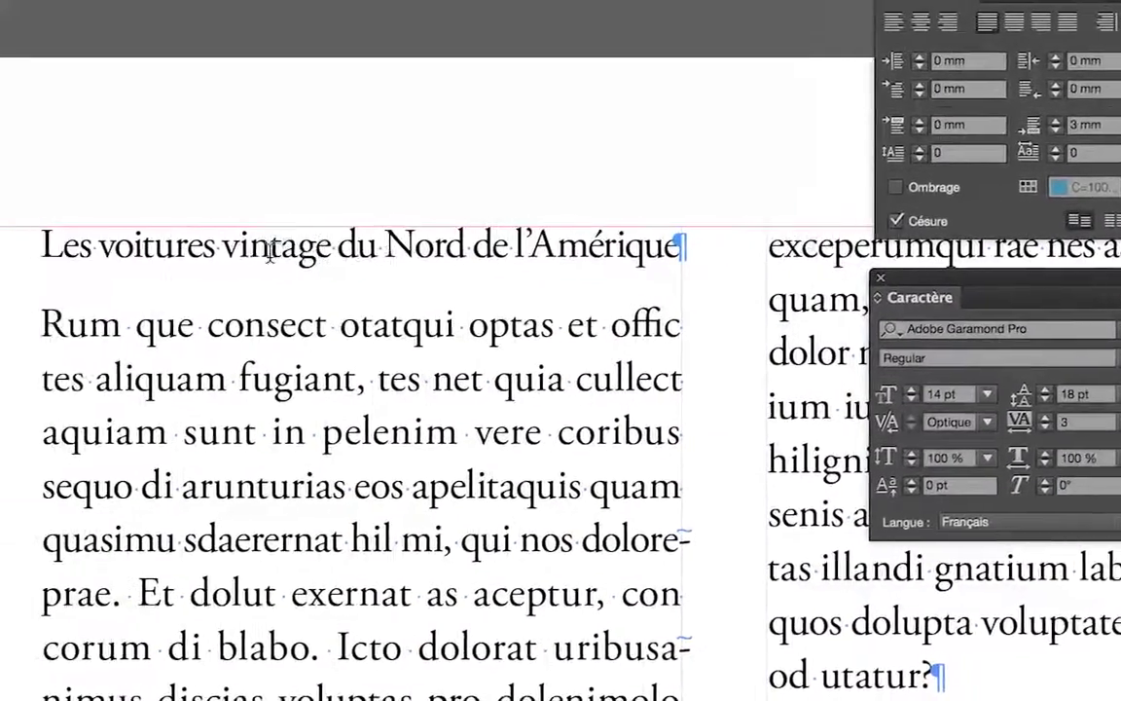
Step: Insert the word "luxueuses" before "voitures" in the title
left_click(205, 251)
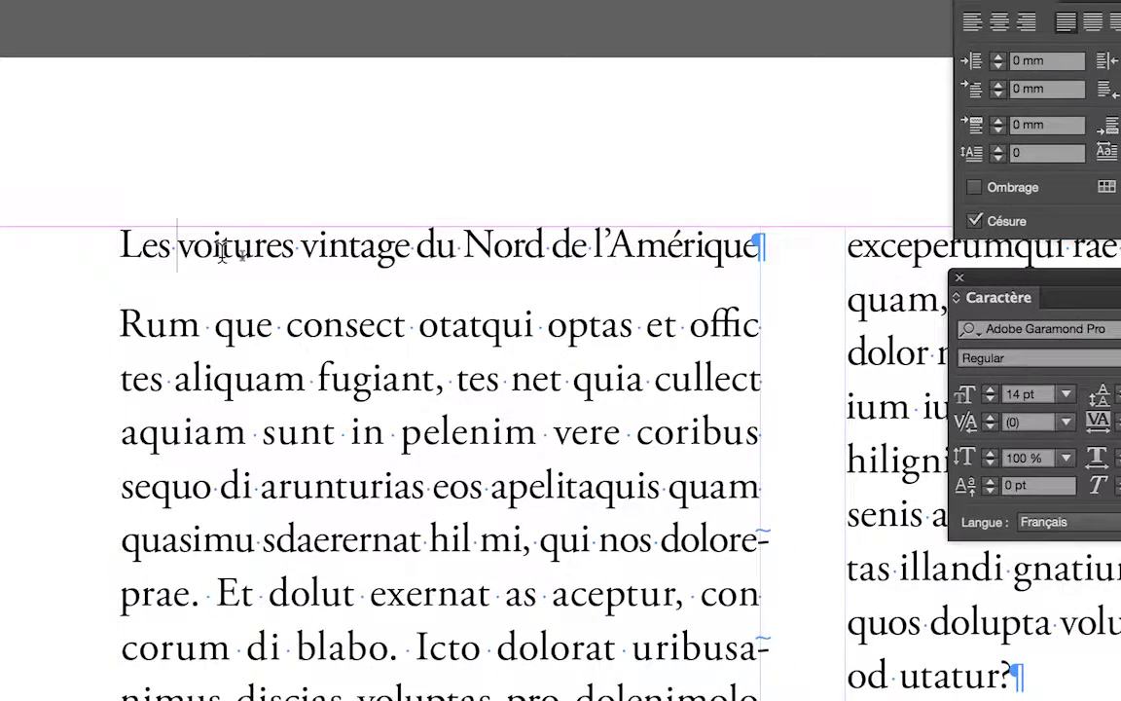
type("luxueu")
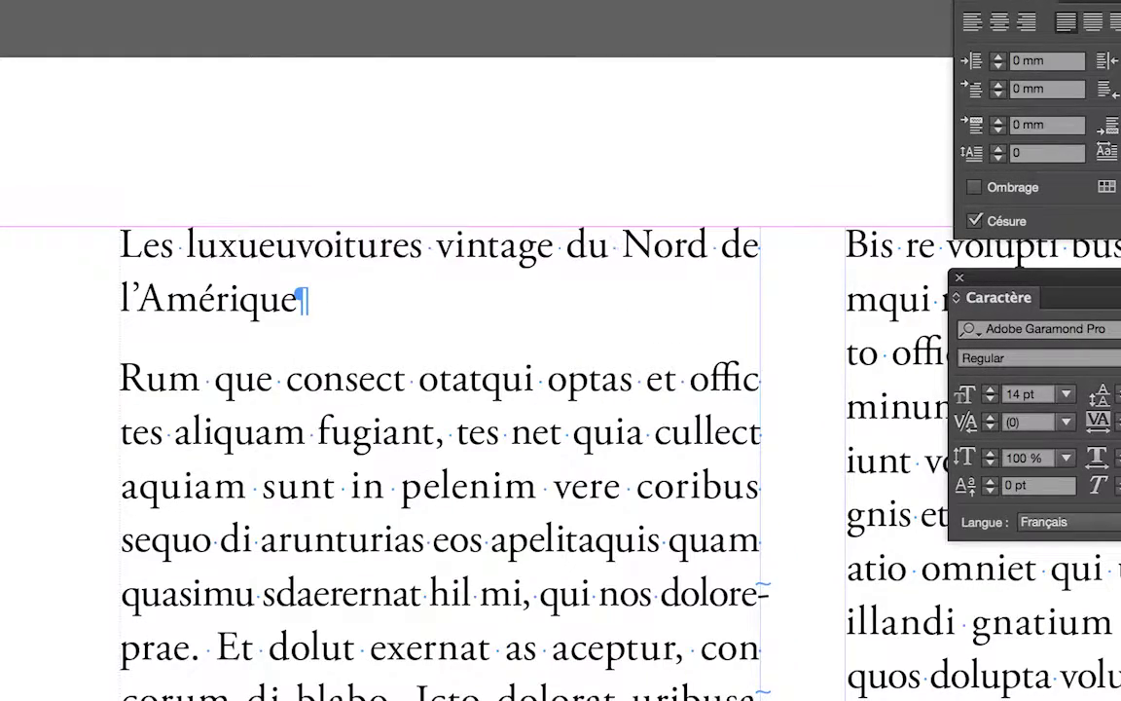
type("ses")
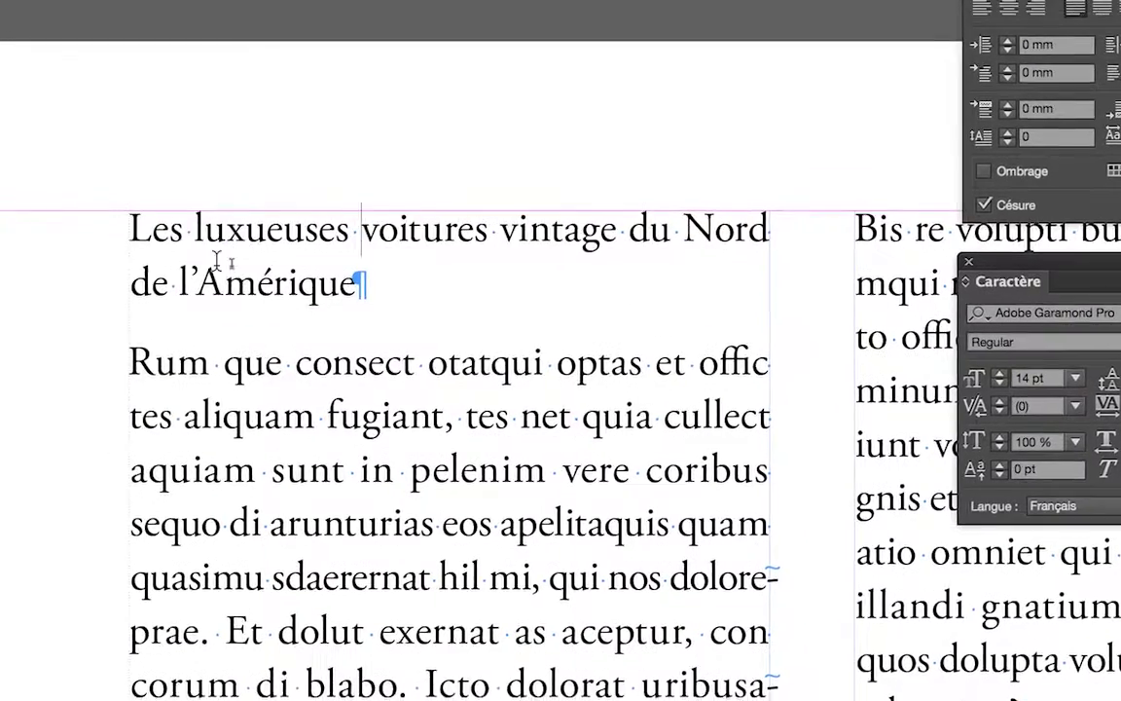
Step: Select the two-line title text without its paragraph mark and increase its font size to 17 pt
left_click_drag(121, 246, 297, 280)
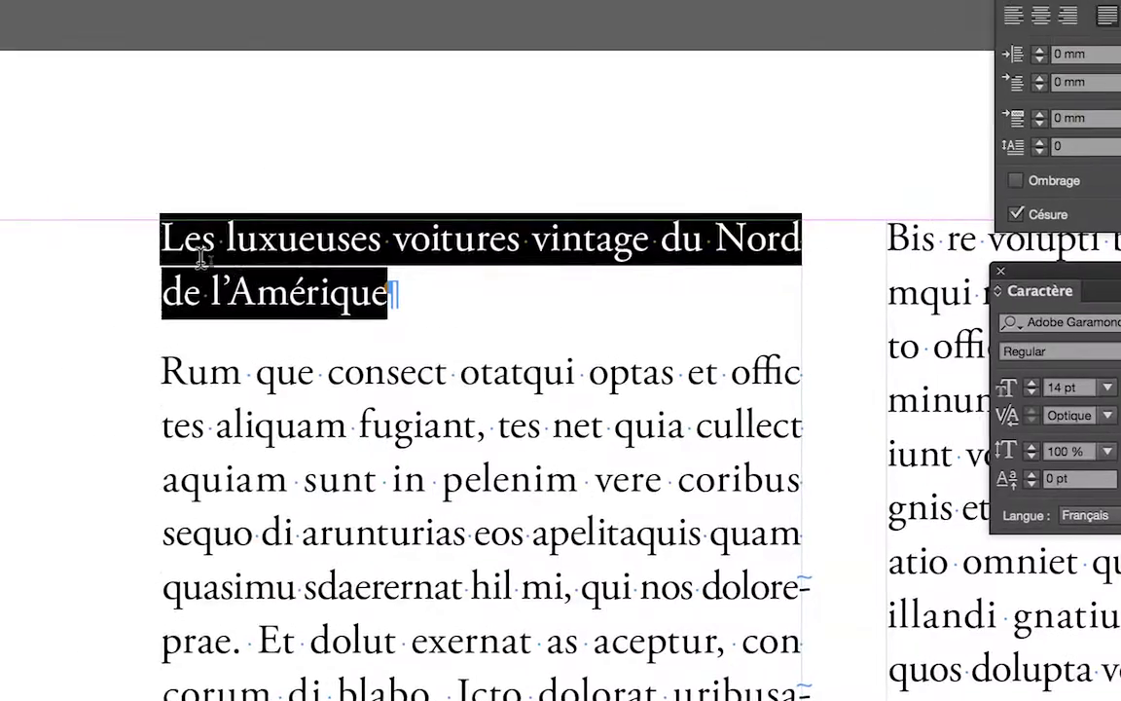
left_click_drag(39, 195, 80, 198)
left_click_drag(219, 257, 389, 278)
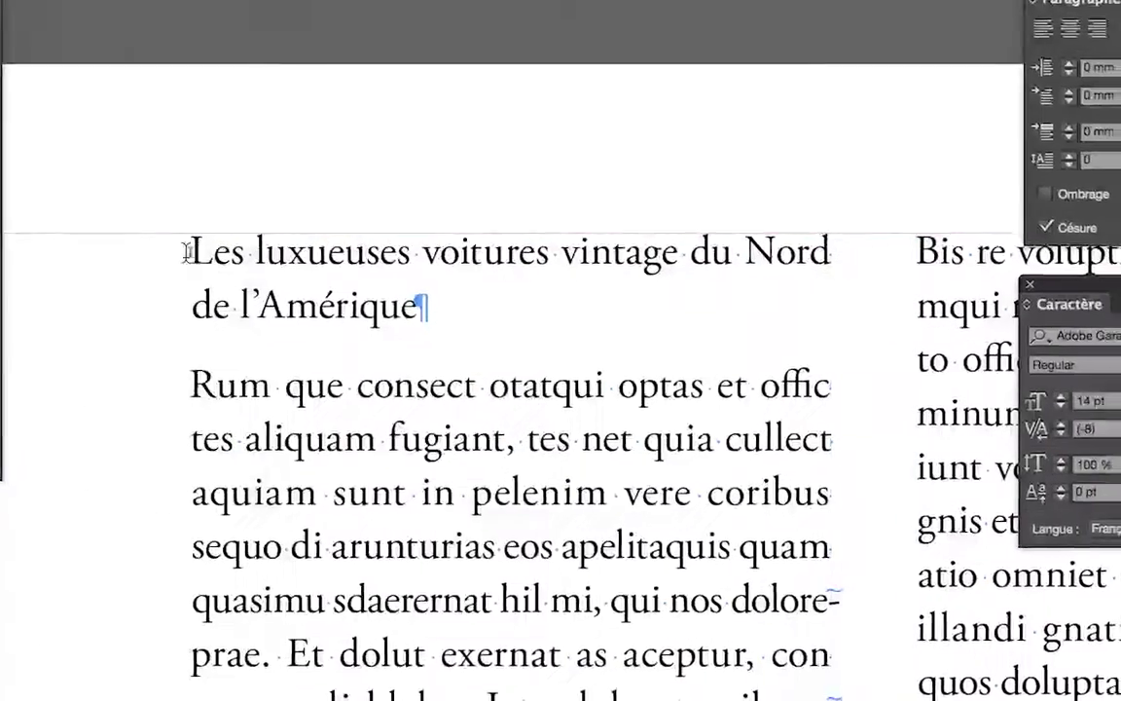
left_click_drag(186, 251, 409, 301)
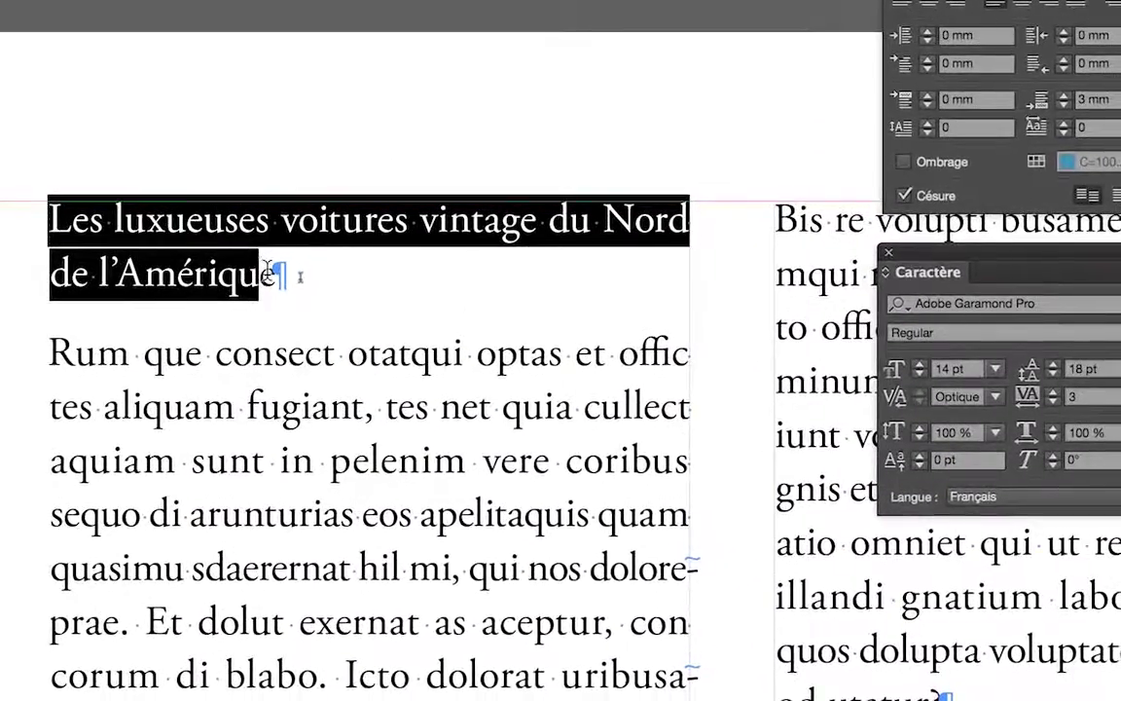
left_click_drag(268, 272, 277, 278)
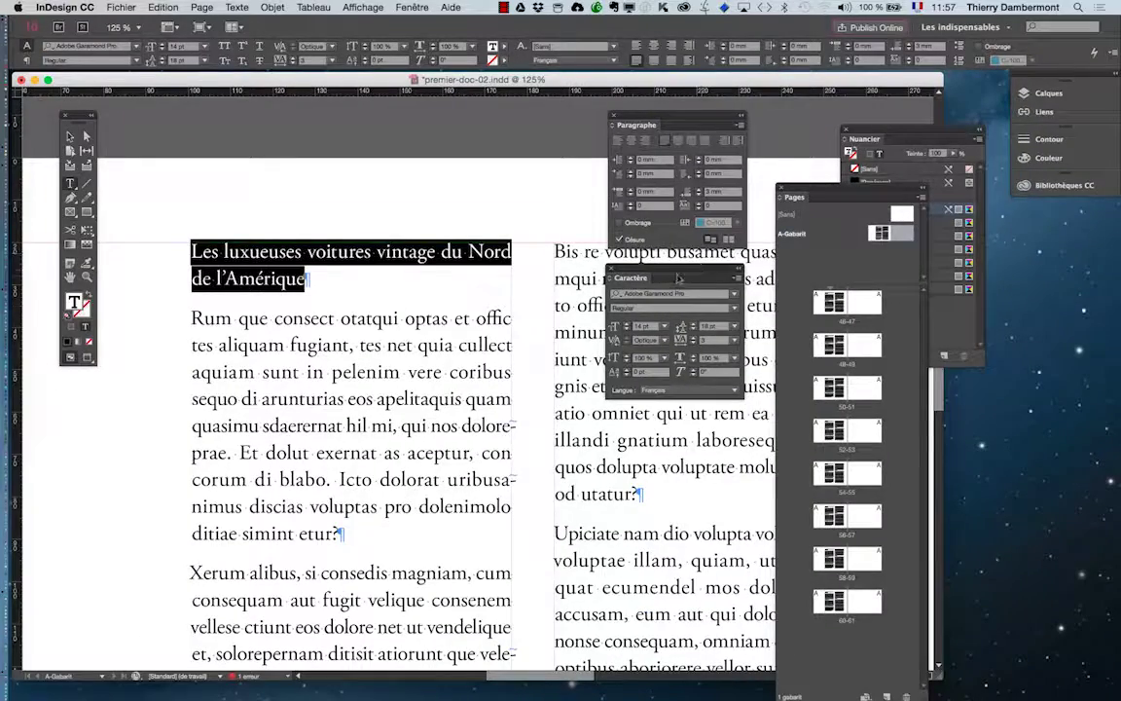
left_click(629, 323)
left_click(628, 323)
left_click(628, 323)
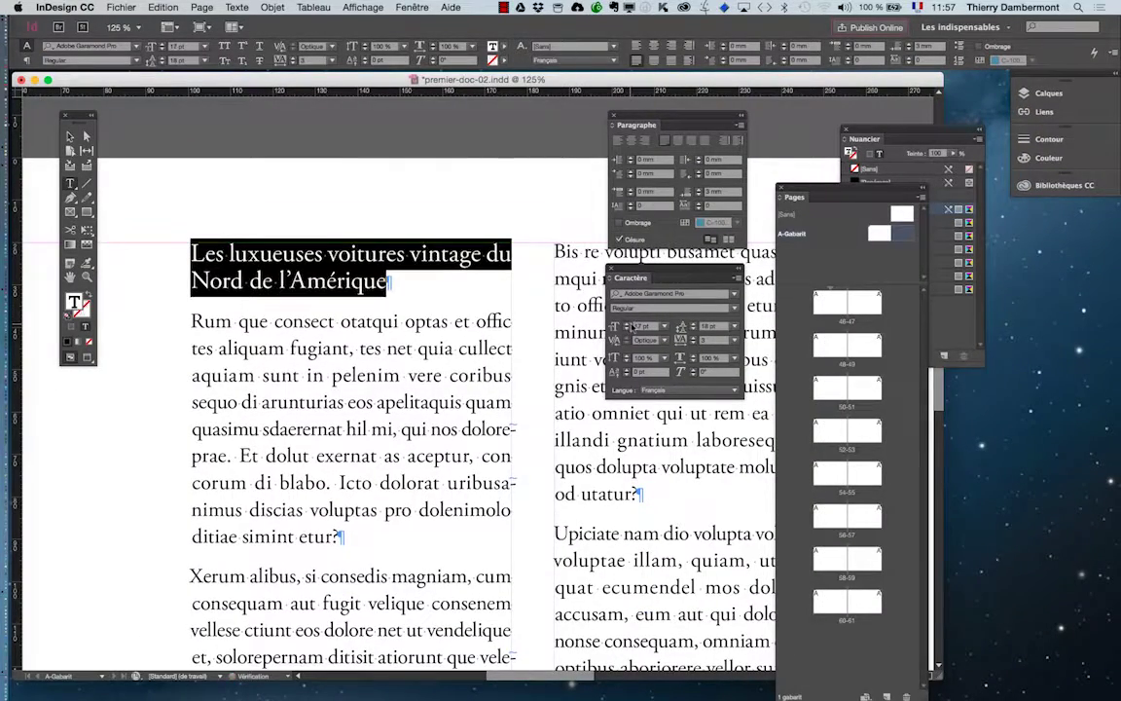
Step: Select only the paragraph mark at the end of the title and set its font size to 30 pt
left_click(398, 284)
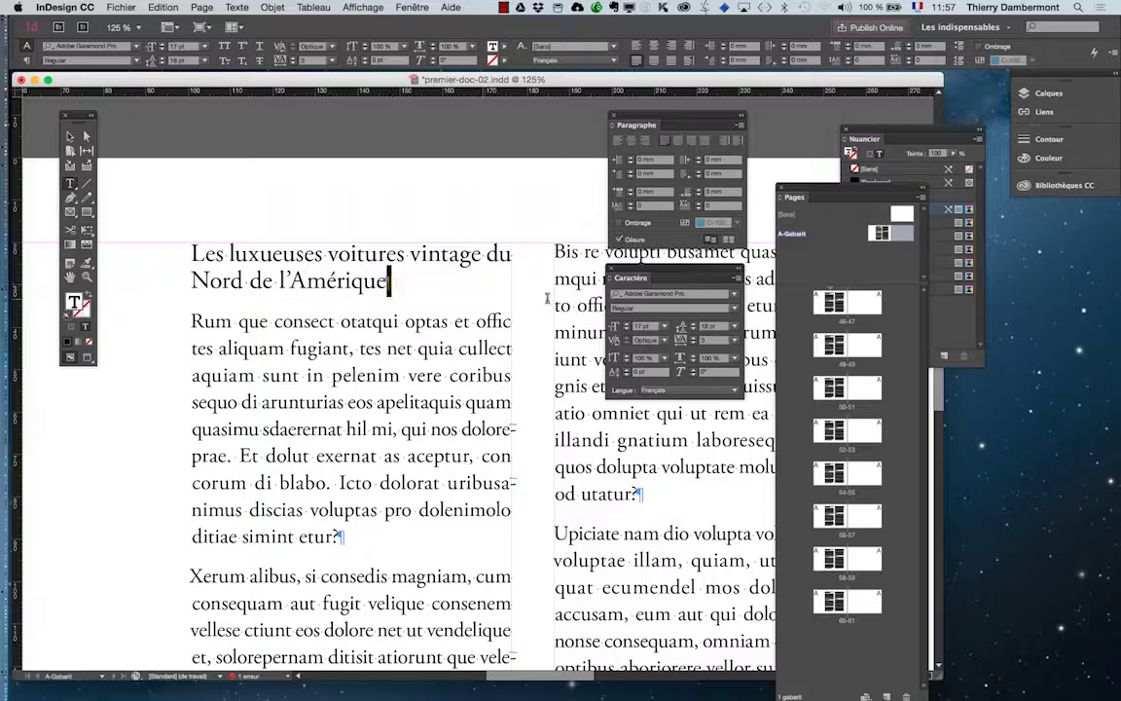
left_click(627, 329)
type("30")
key("Return")
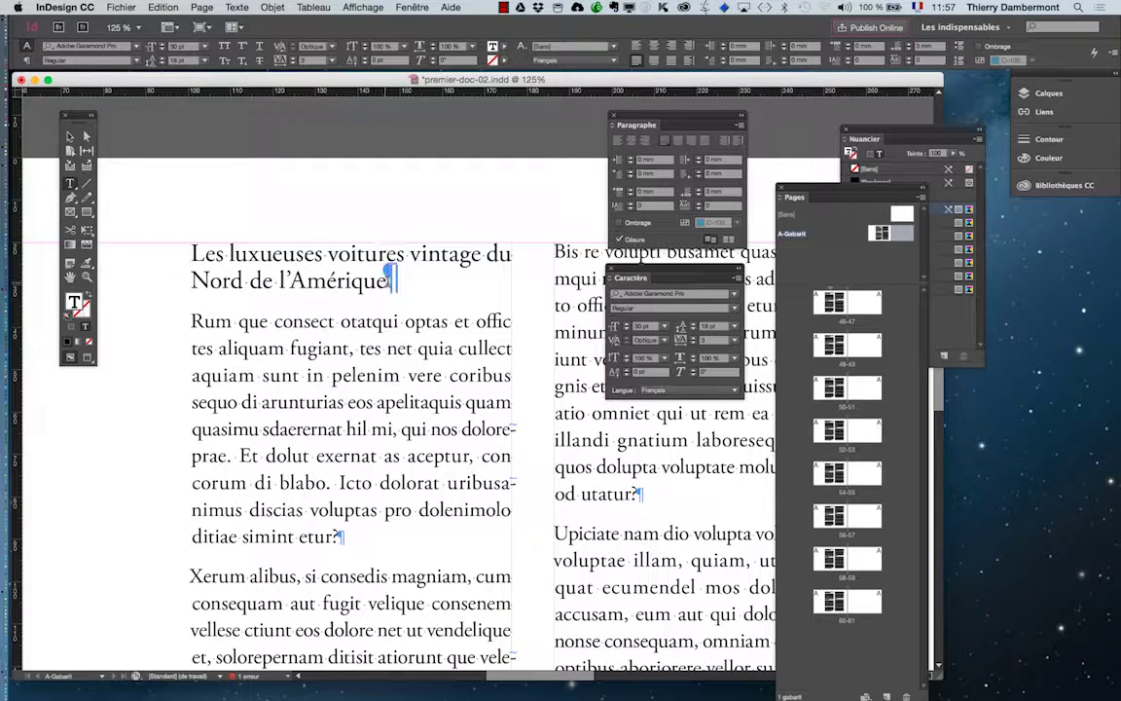
Step: Copy the title text, add a comma after "l'Amérique" and paste the copy behind it
triple_click(385, 274)
key("cmd+c")
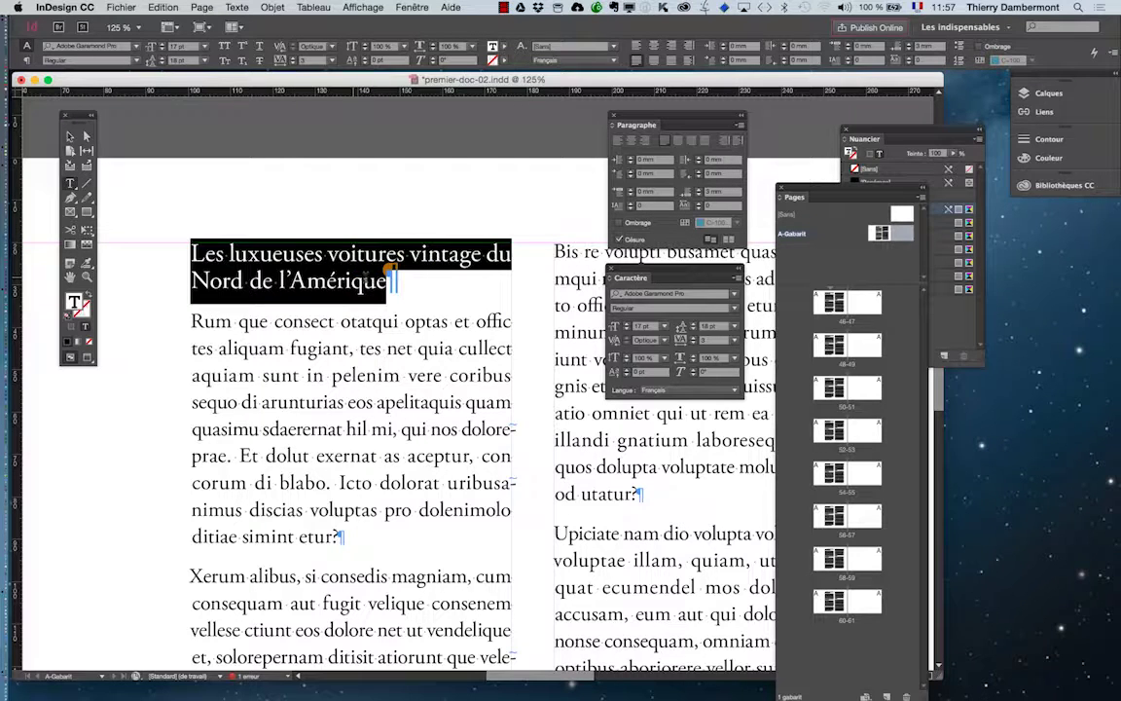
left_click(387, 275)
type(",")
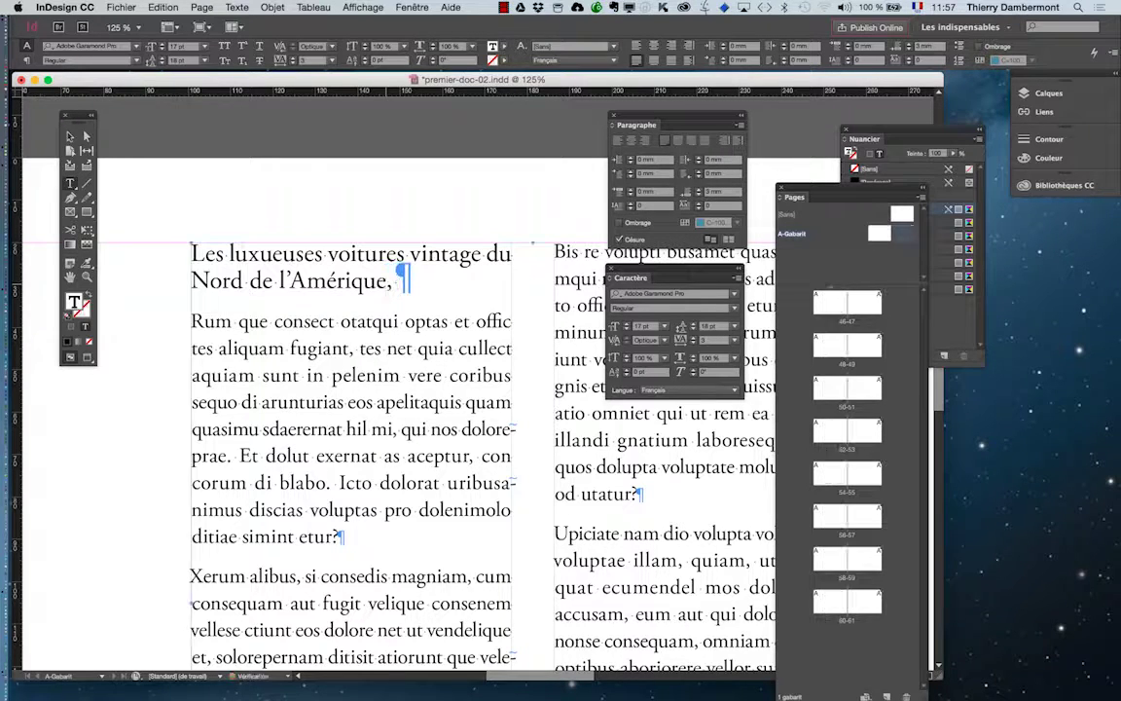
key("cmd+v")
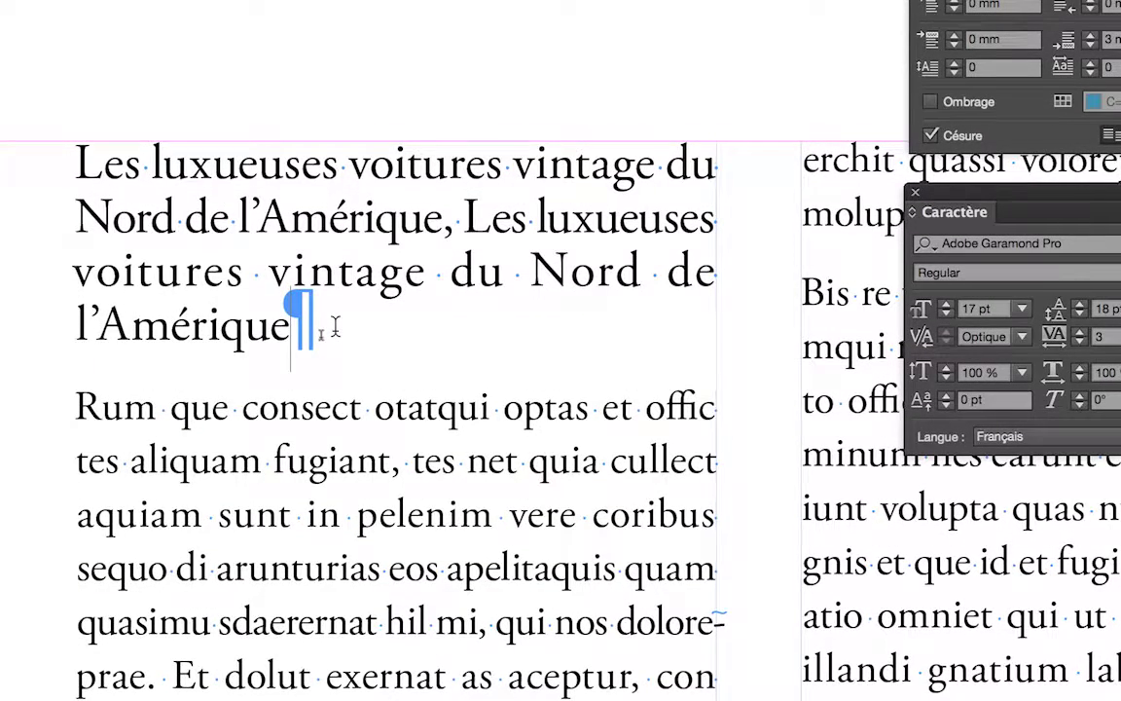
Step: Undo the pasted copy, the comma, the paragraph mark's size change and the title's last font size increase
key("super+z")
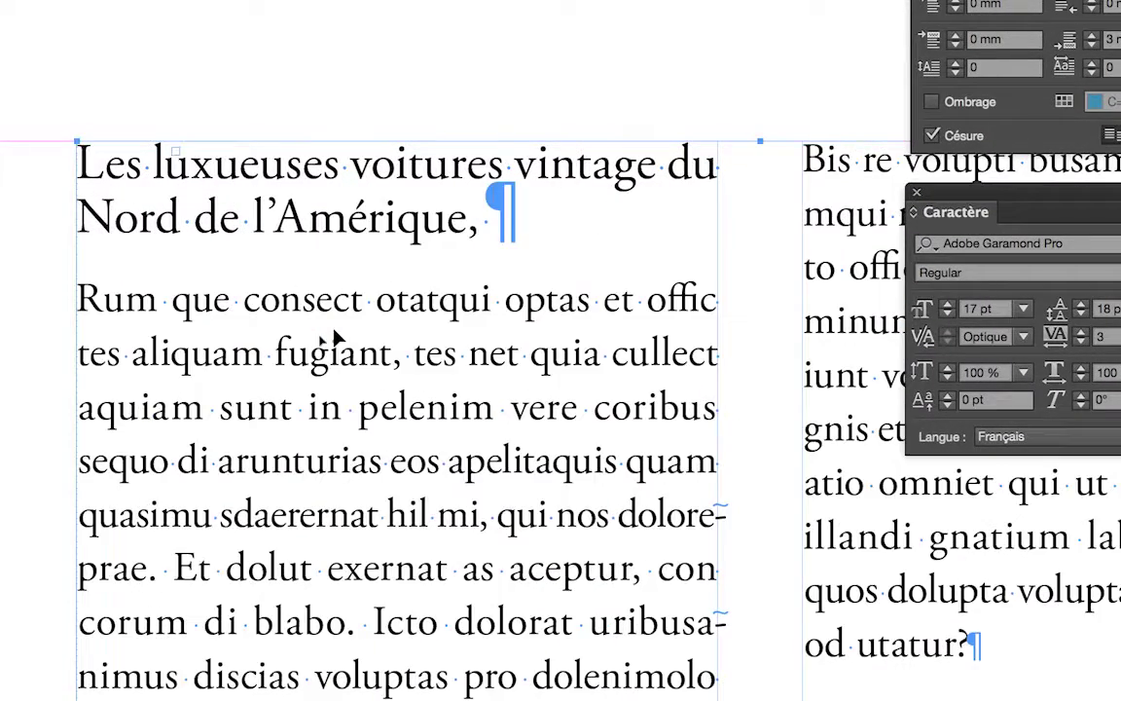
key("super+z")
key("super+z")
key("super+z")
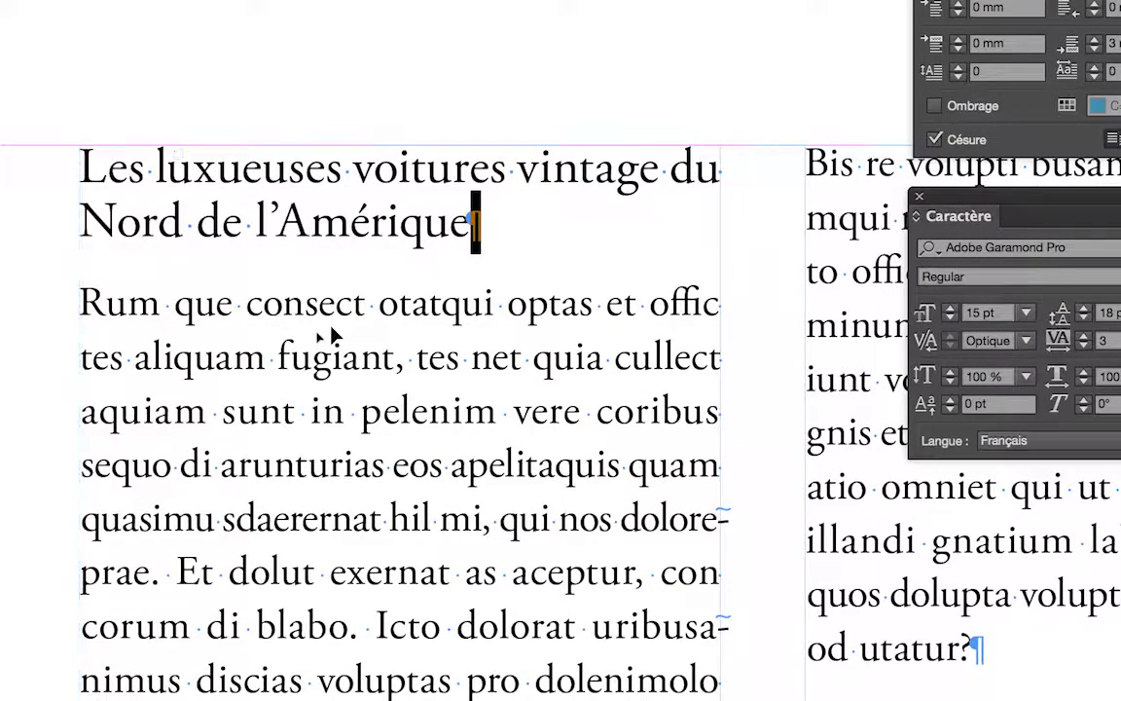
key("super+z")
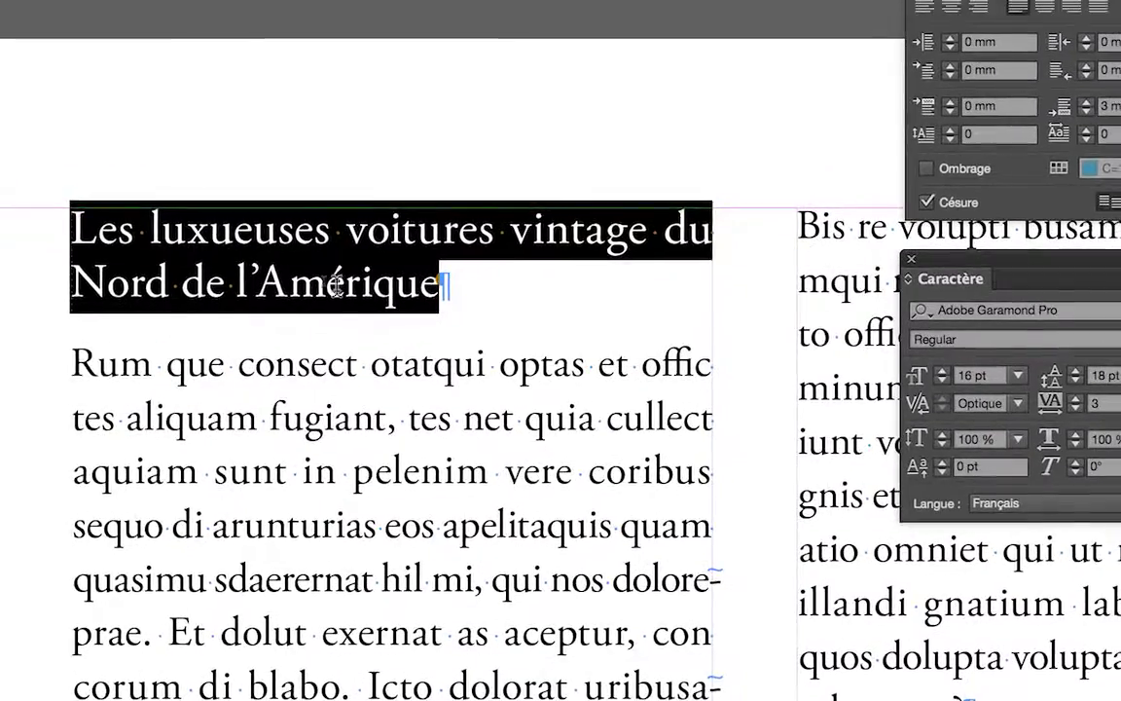
Step: Select the whole title including its paragraph mark and set its font size to 18 pt
left_click(334, 222)
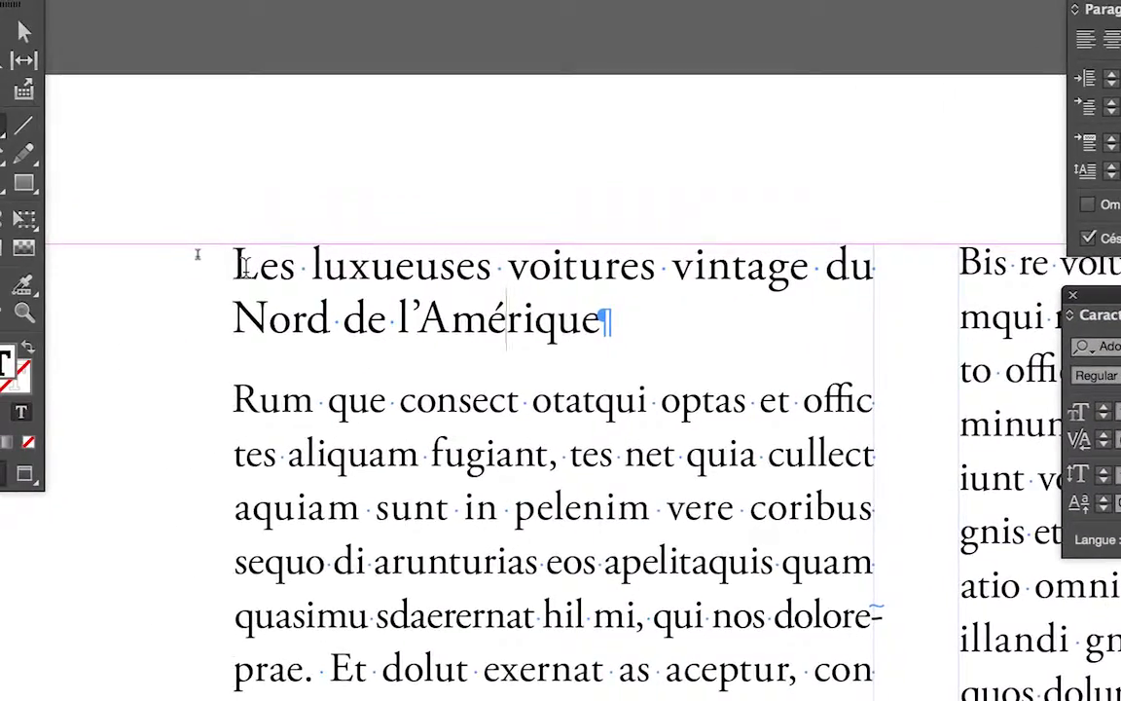
triple_click(246, 265)
left_click(247, 269)
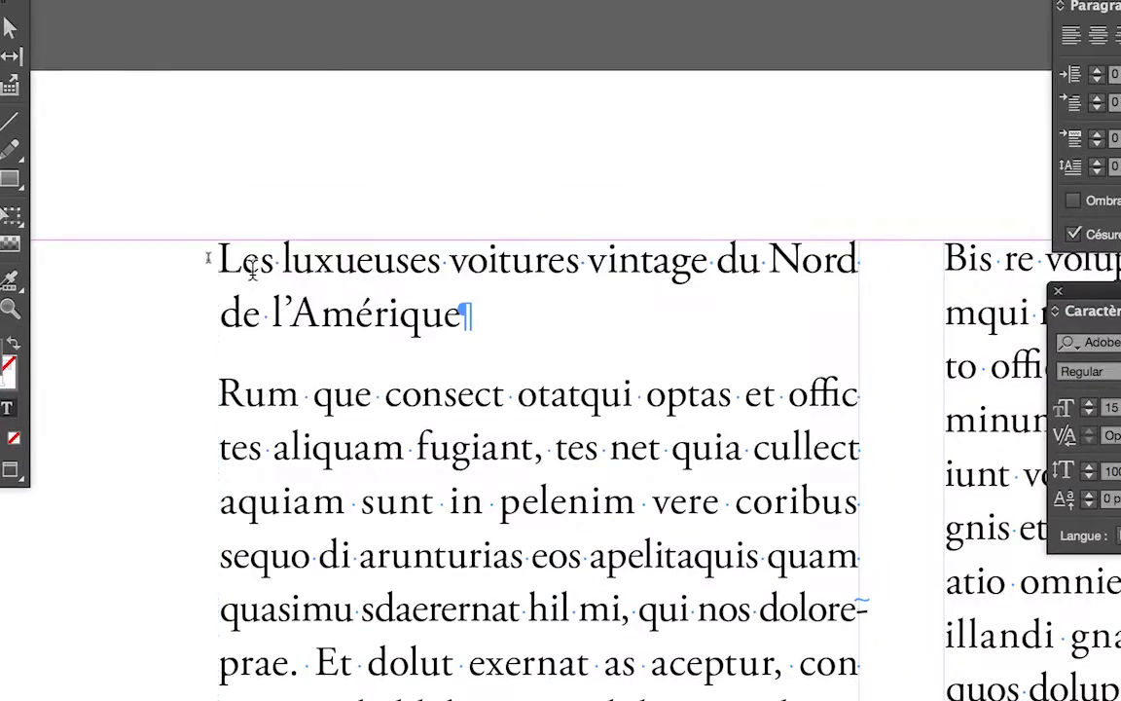
triple_click(247, 269)
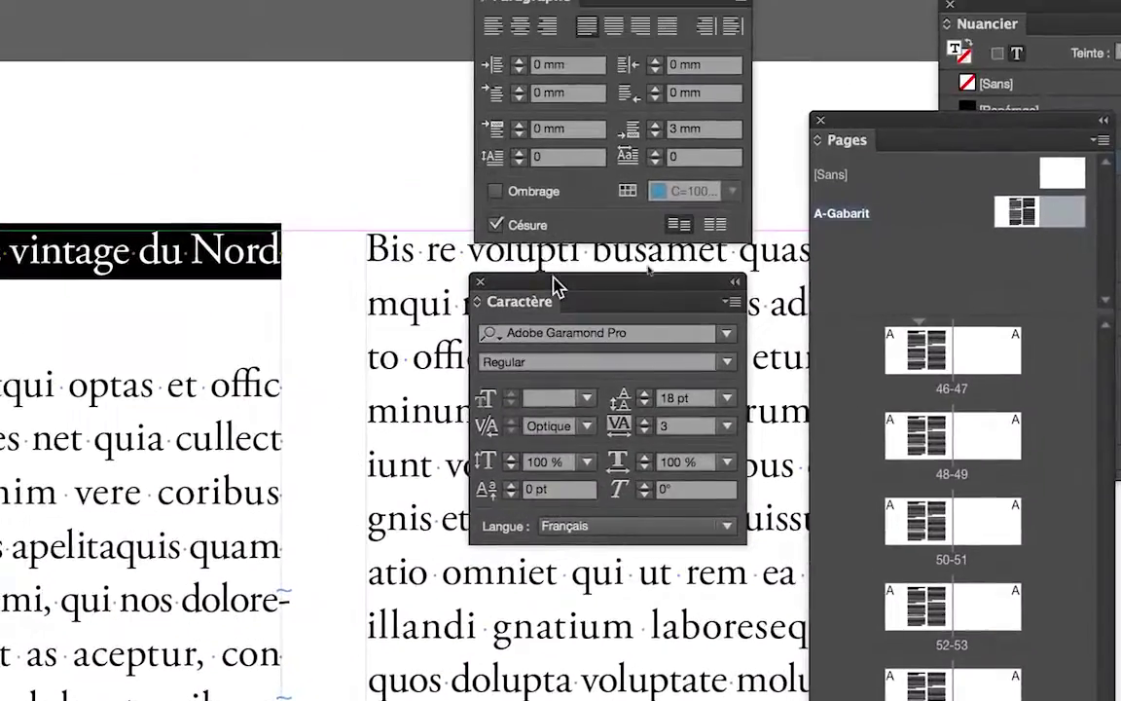
left_click_drag(971, 255, 489, 273)
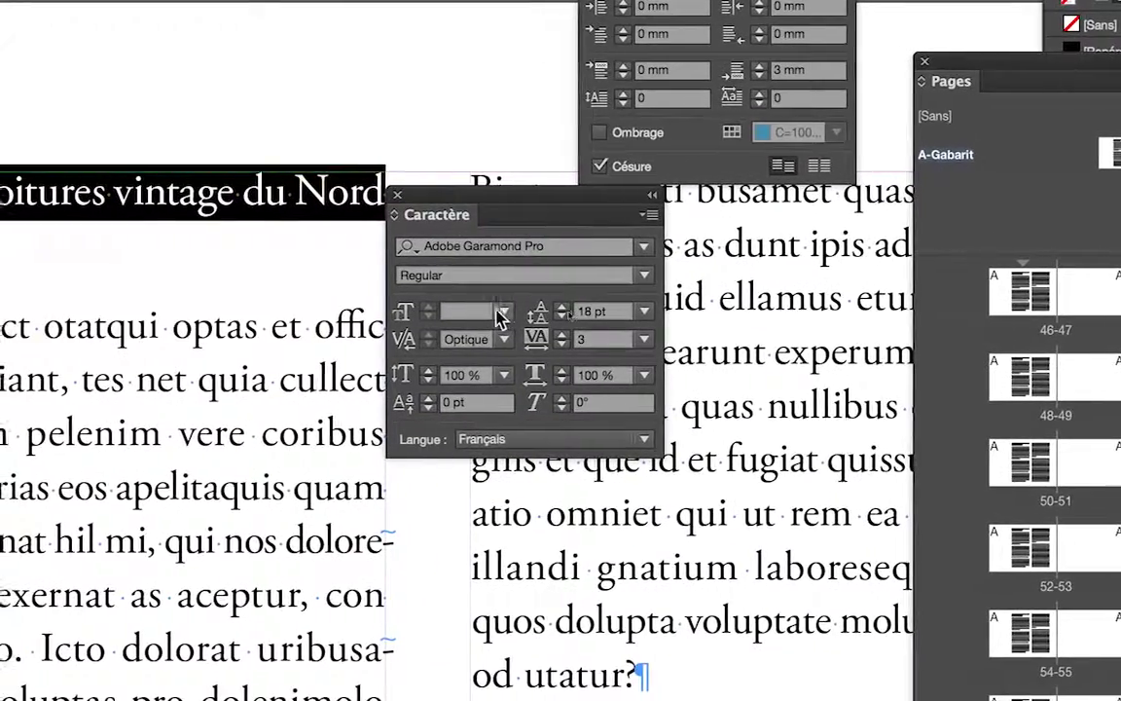
left_click(522, 390)
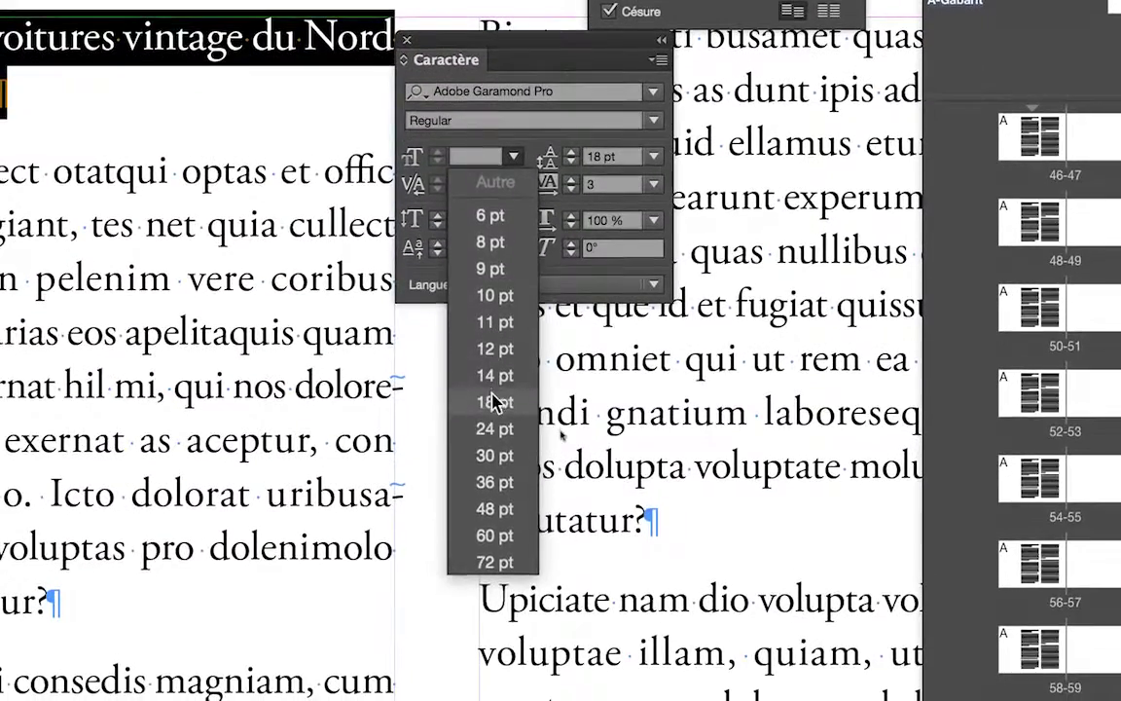
left_click(494, 426)
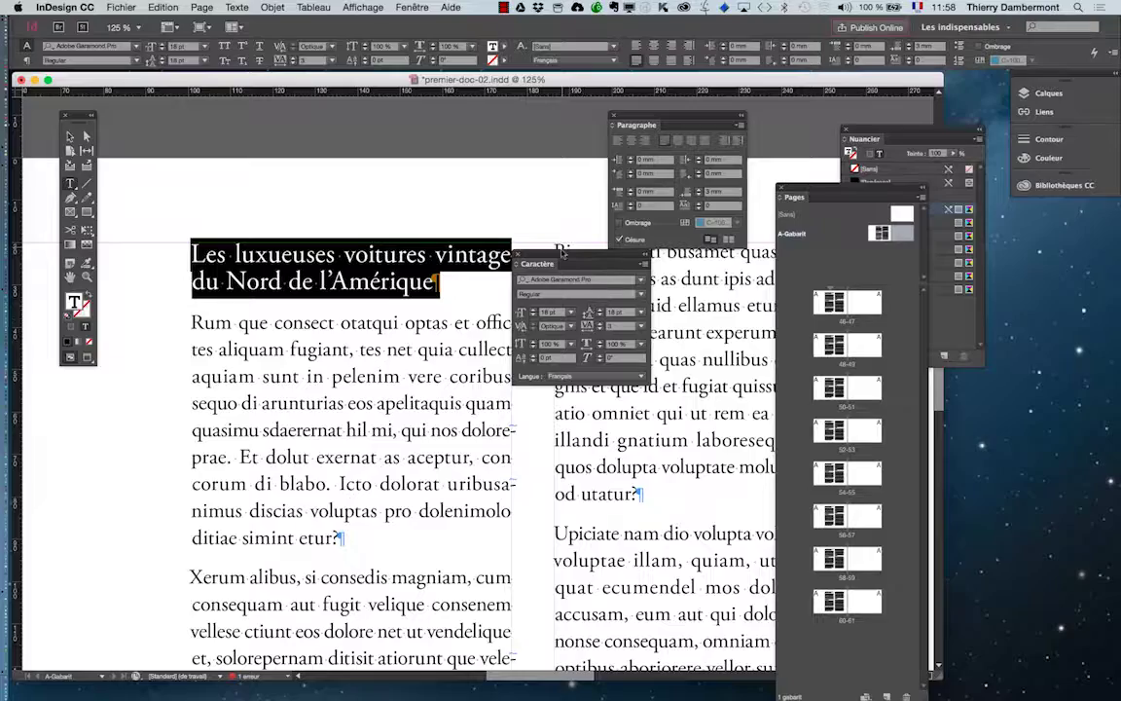
Step: Set the title's font to Abadi MT Condensed Extra Bold
left_click_drag(562, 253, 550, 315)
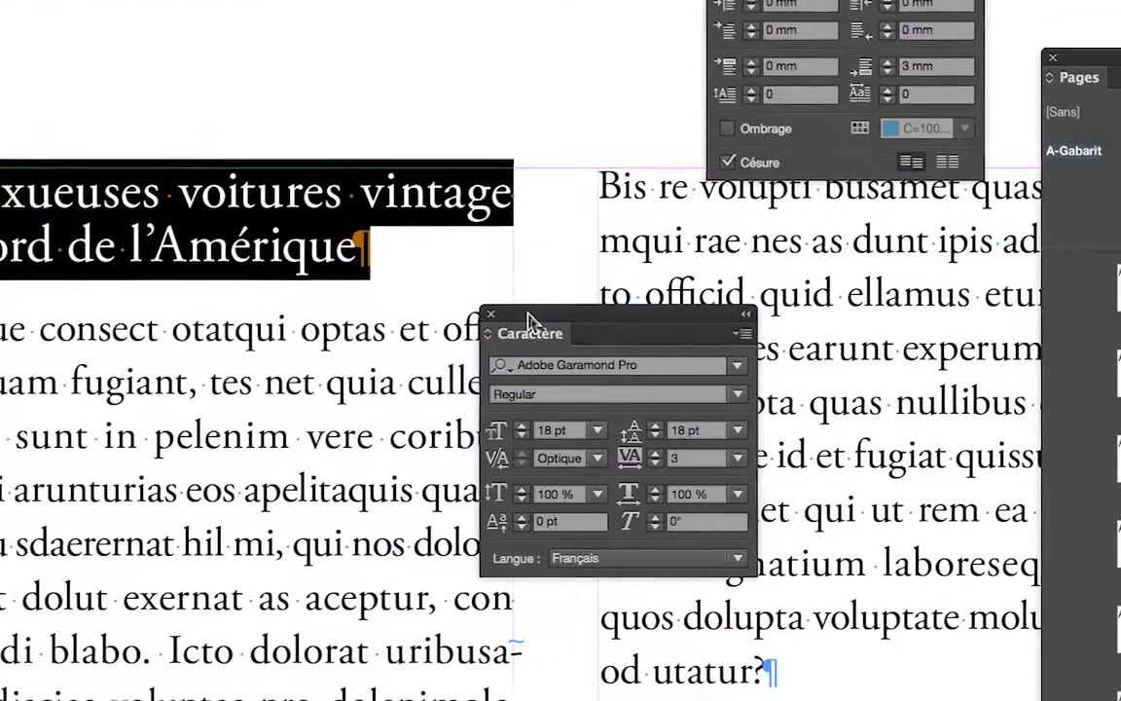
left_click(576, 341)
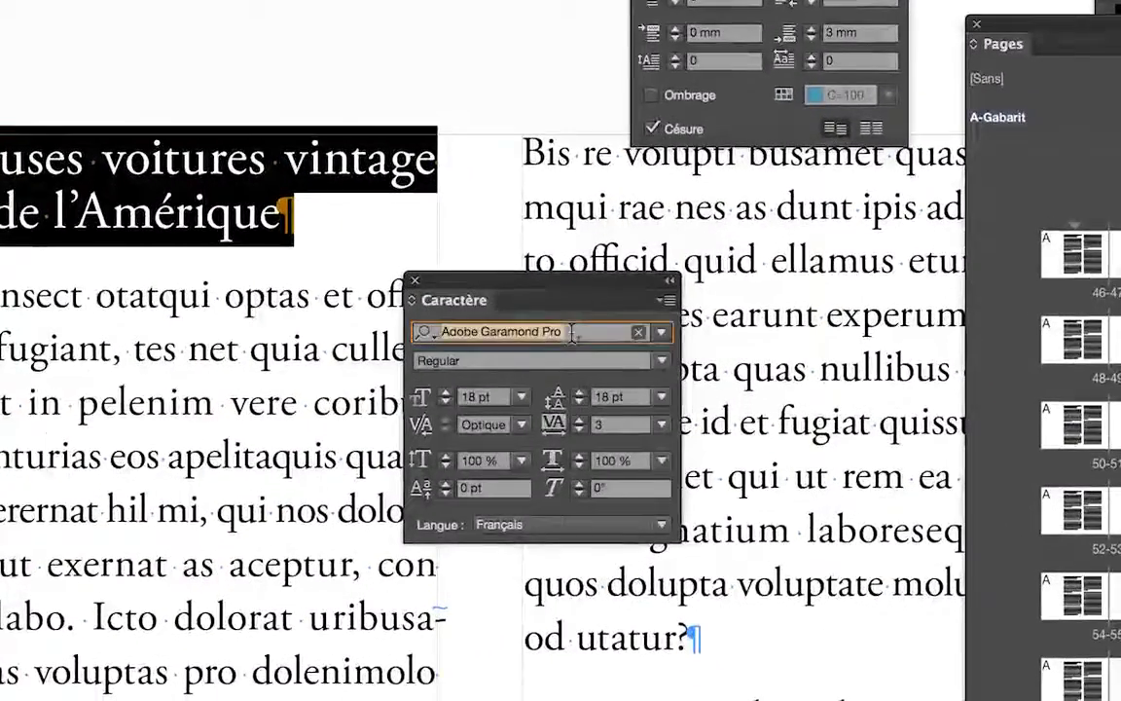
type("A")
key("Return")
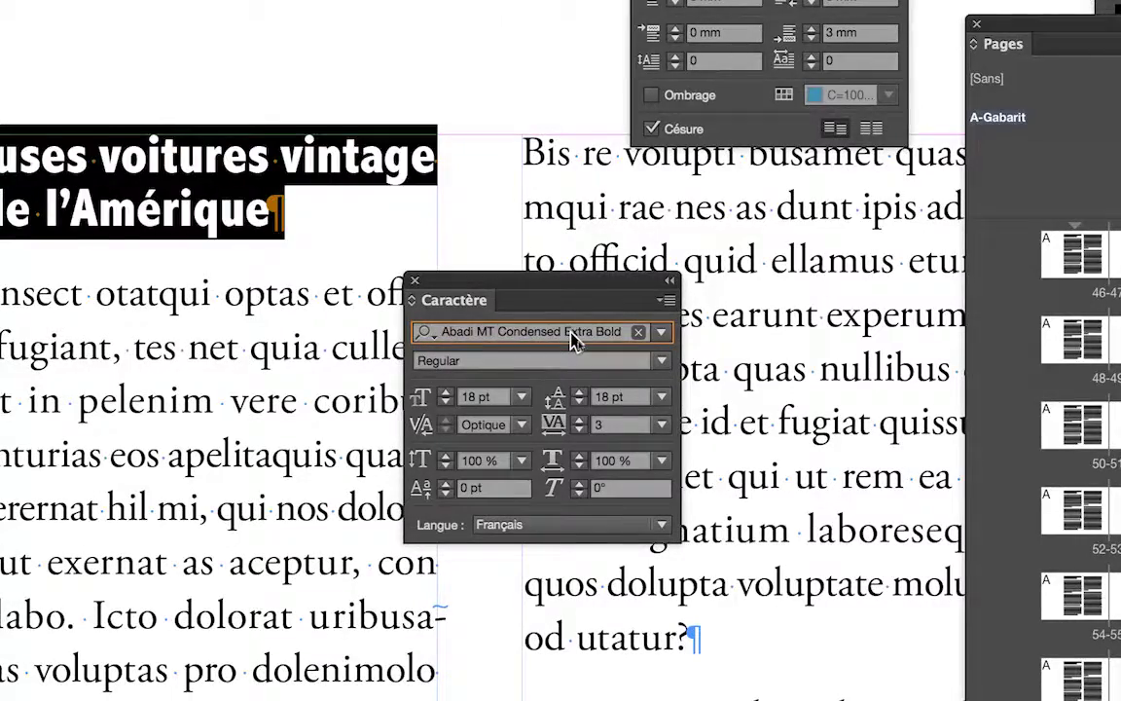
key("Down")
key("Up")
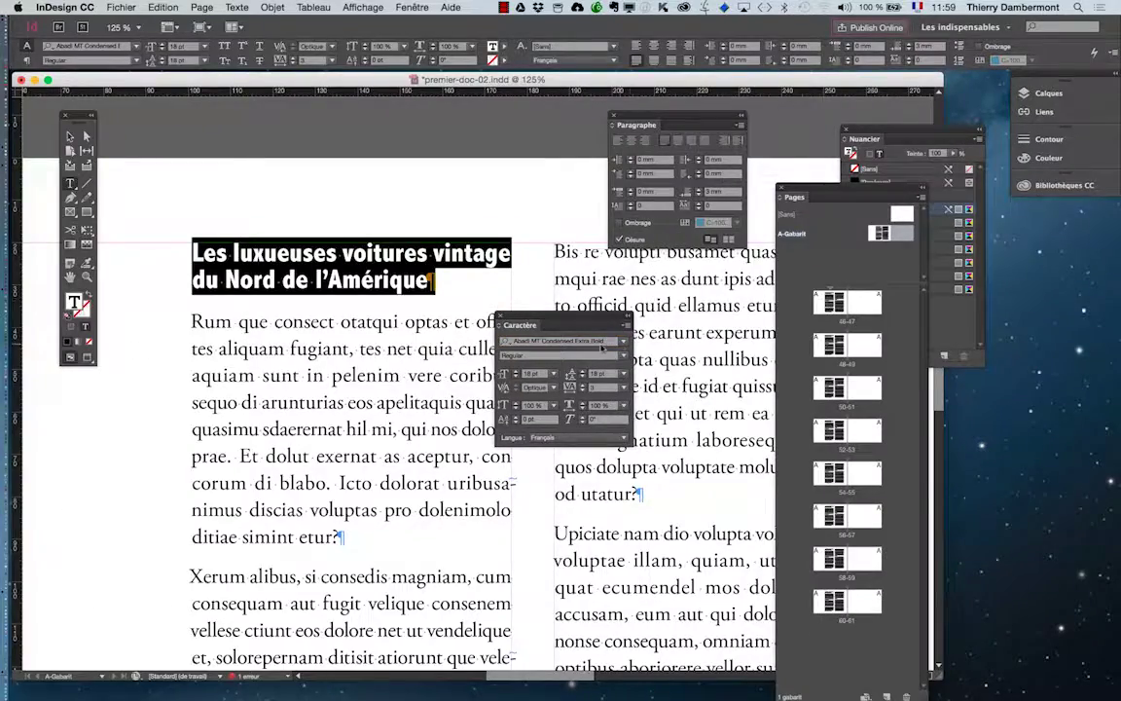
Step: Browse through the following fonts on the selected title and set its font to Arial
left_click(601, 343)
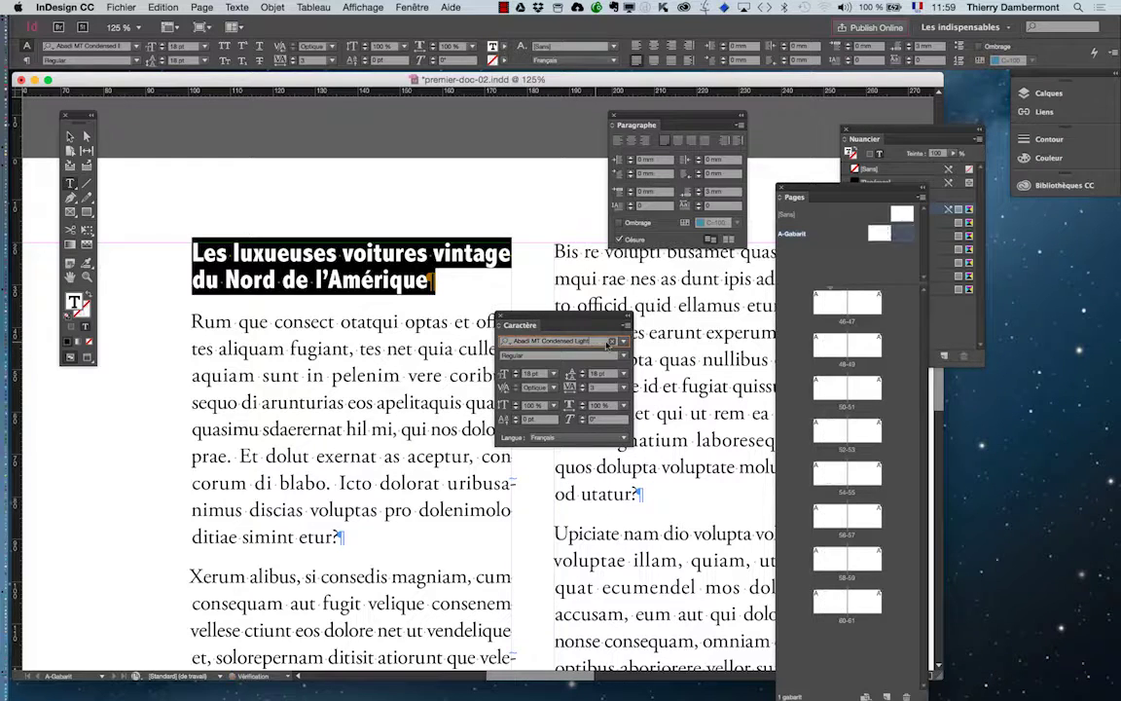
key("Down")
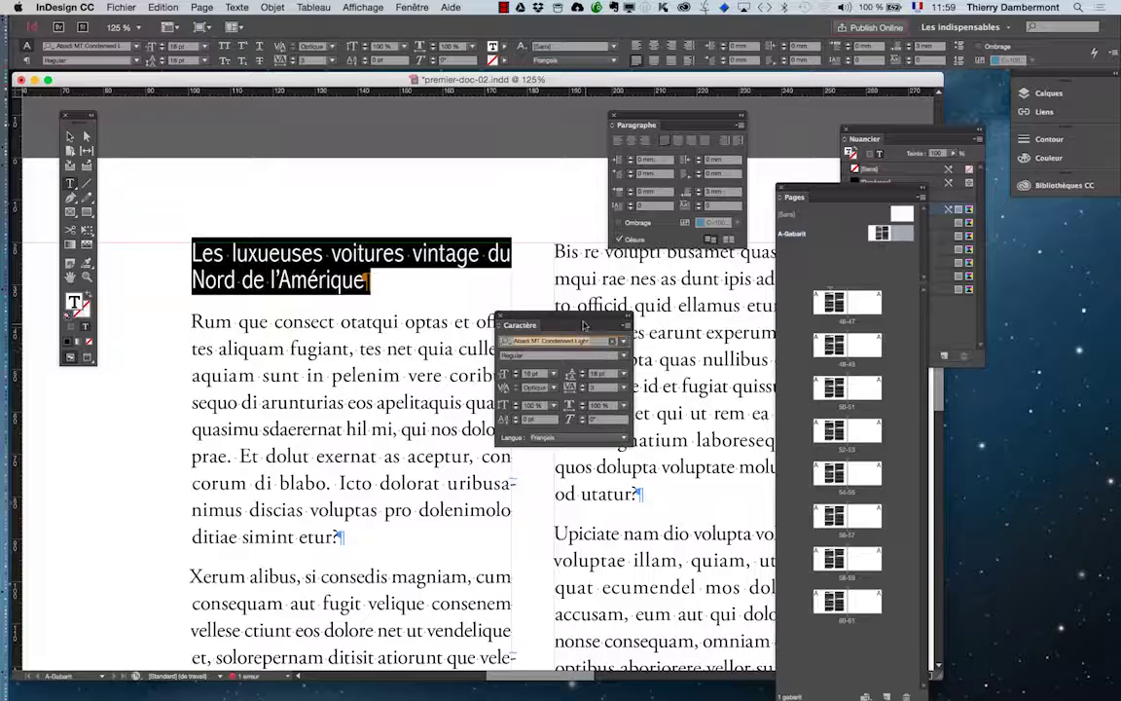
key("Down")
key("Down")
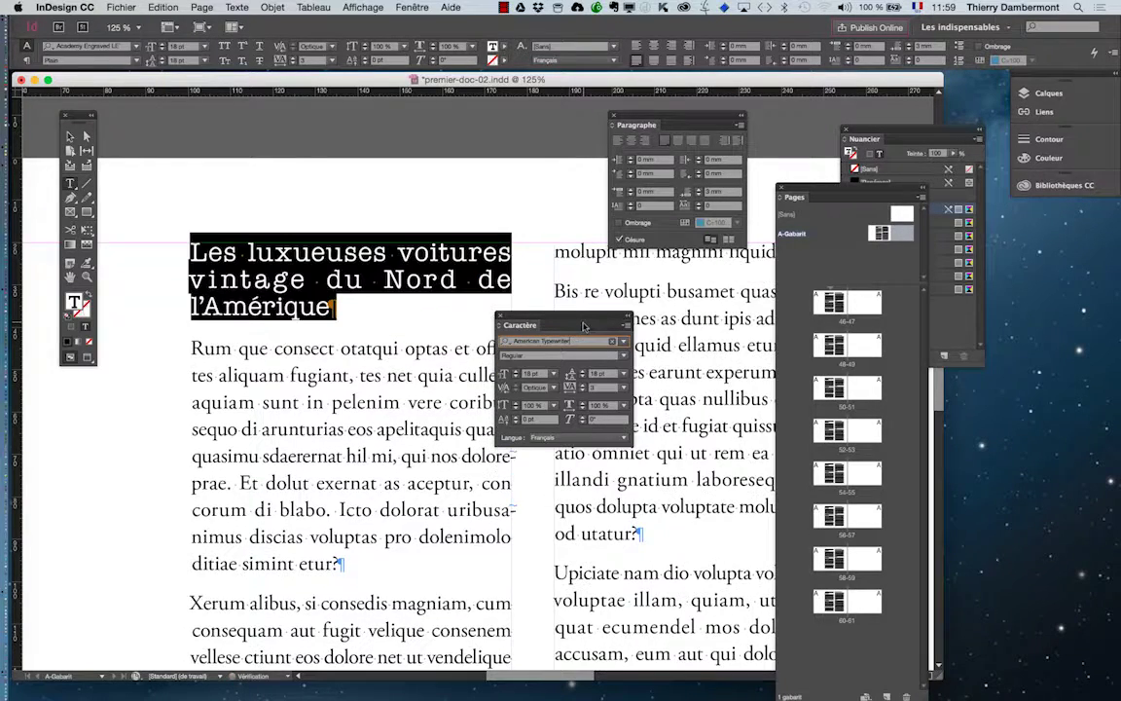
key("Down")
key("Down")
key("Down")
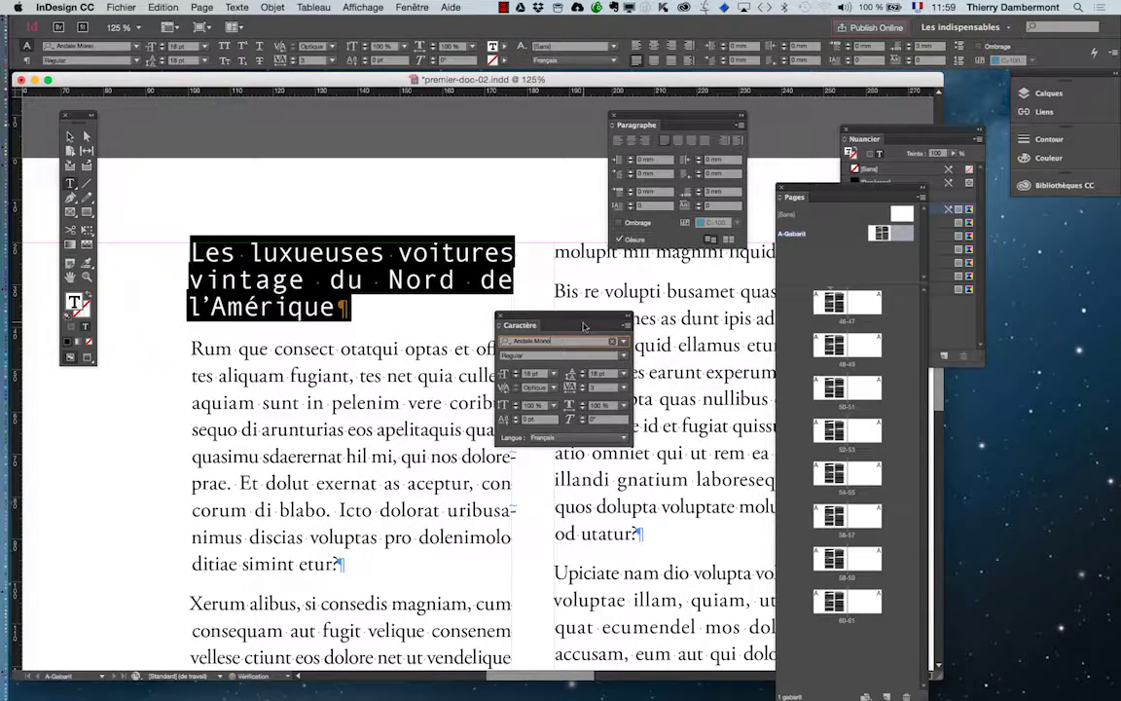
key("Down")
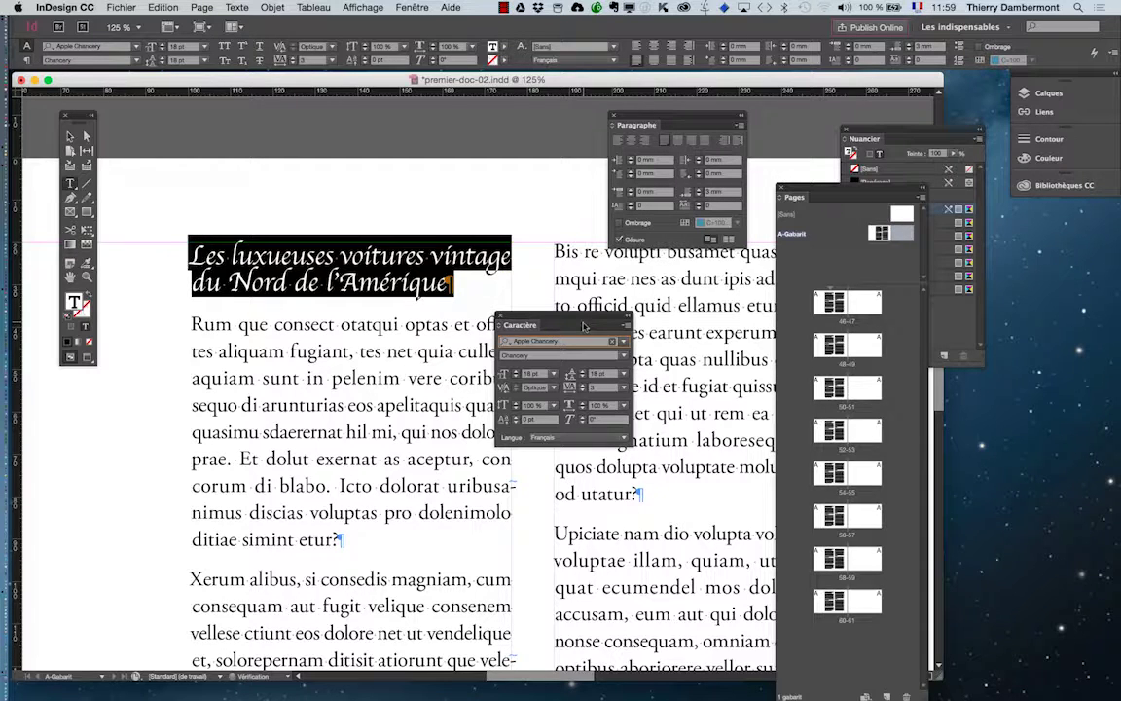
key("Down")
key("Down")
key("Down")
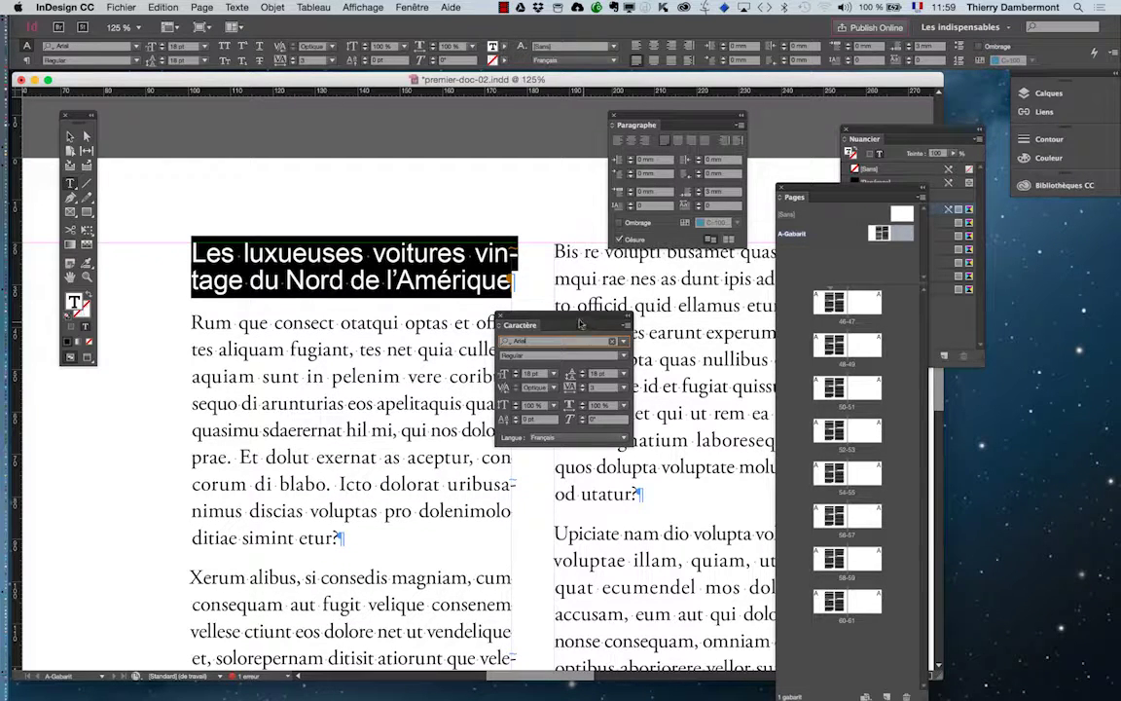
Step: Set the title's leading to 22 pt, move the character settings off the text and deselect the title
left_click_drag(561, 319, 581, 313)
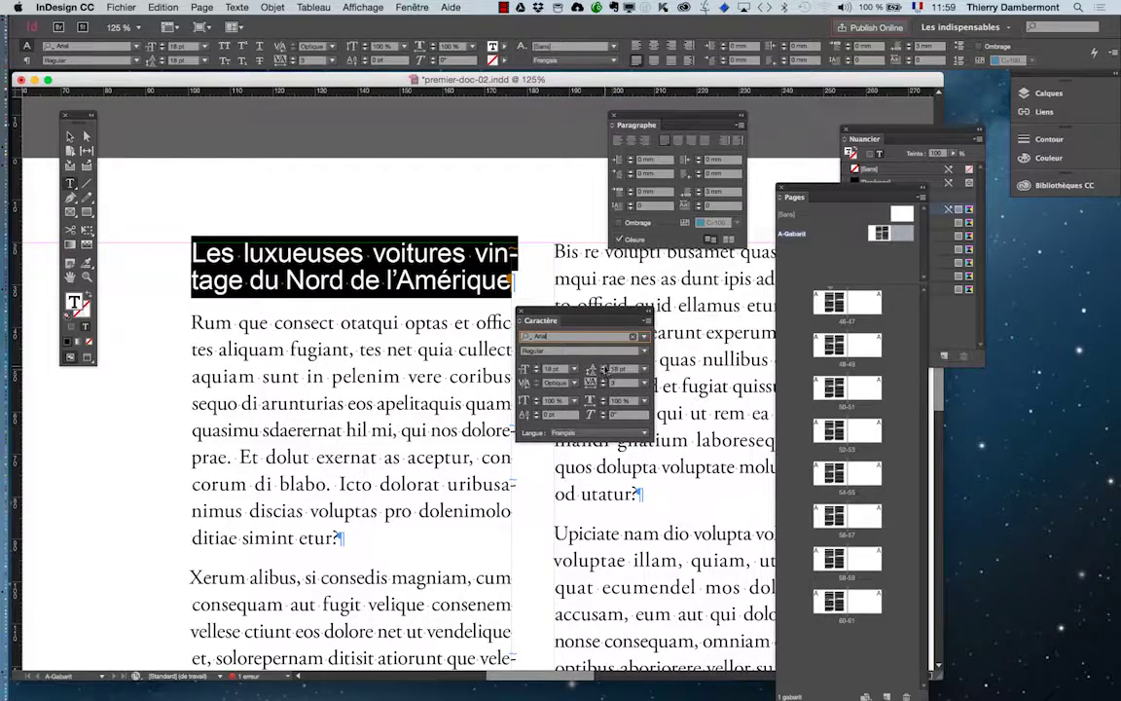
left_click(604, 367)
left_click(604, 367)
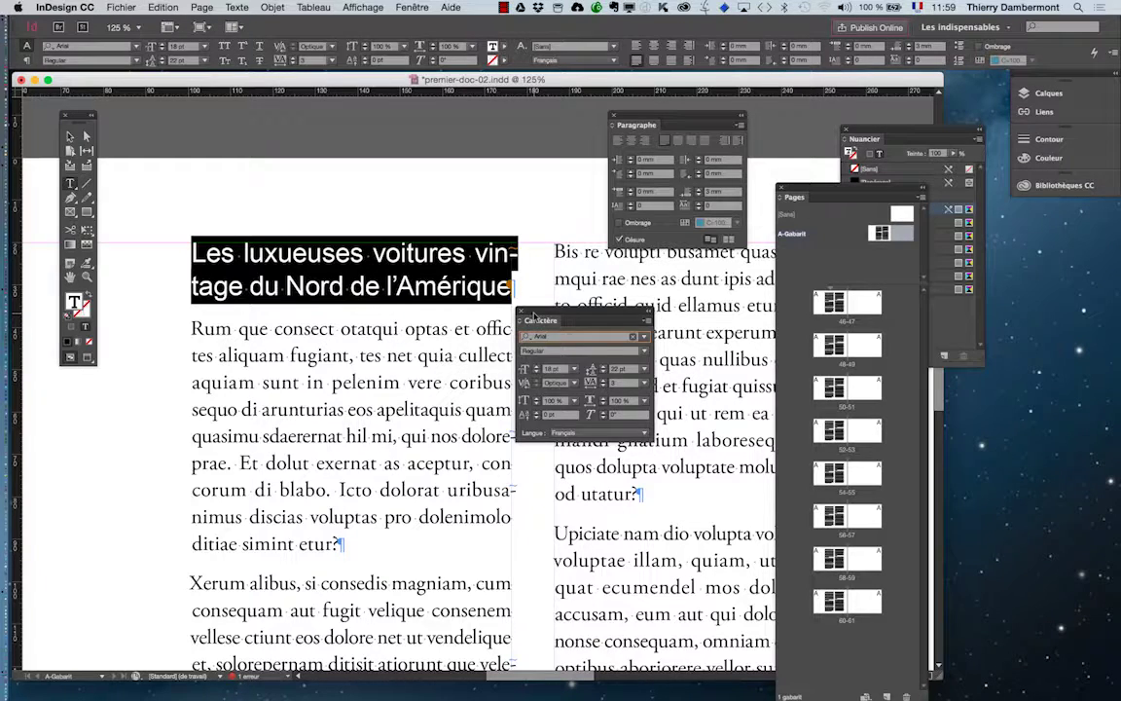
left_click_drag(534, 321, 47, 413)
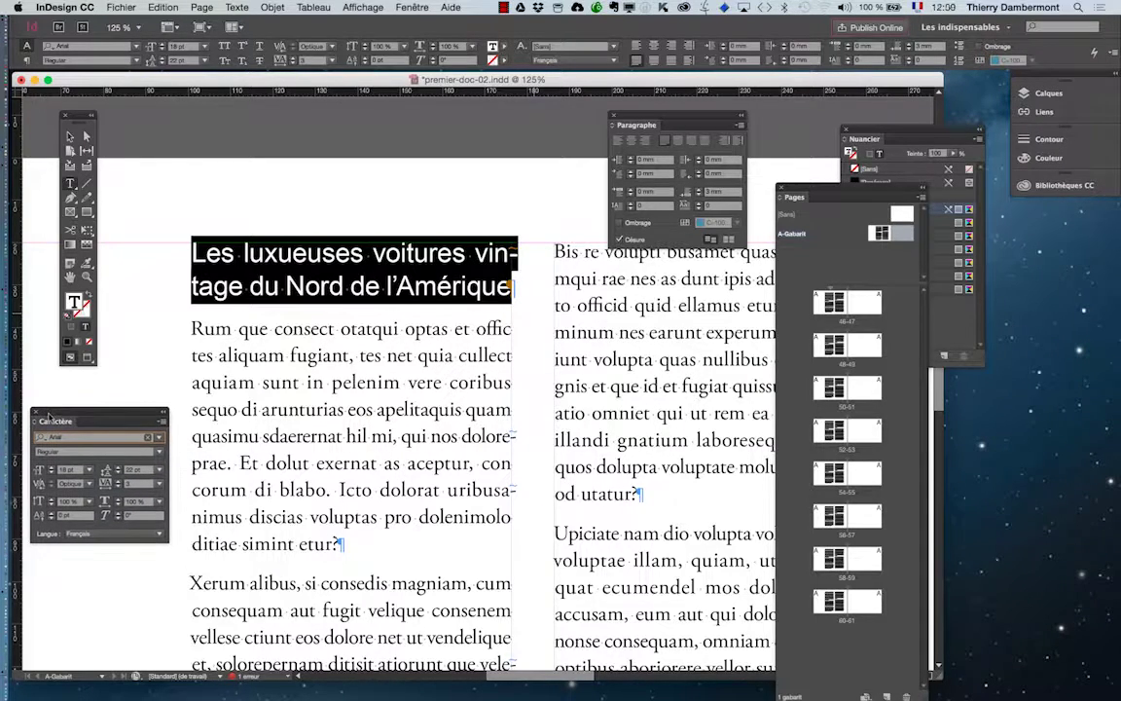
left_click(375, 318)
left_click(444, 369)
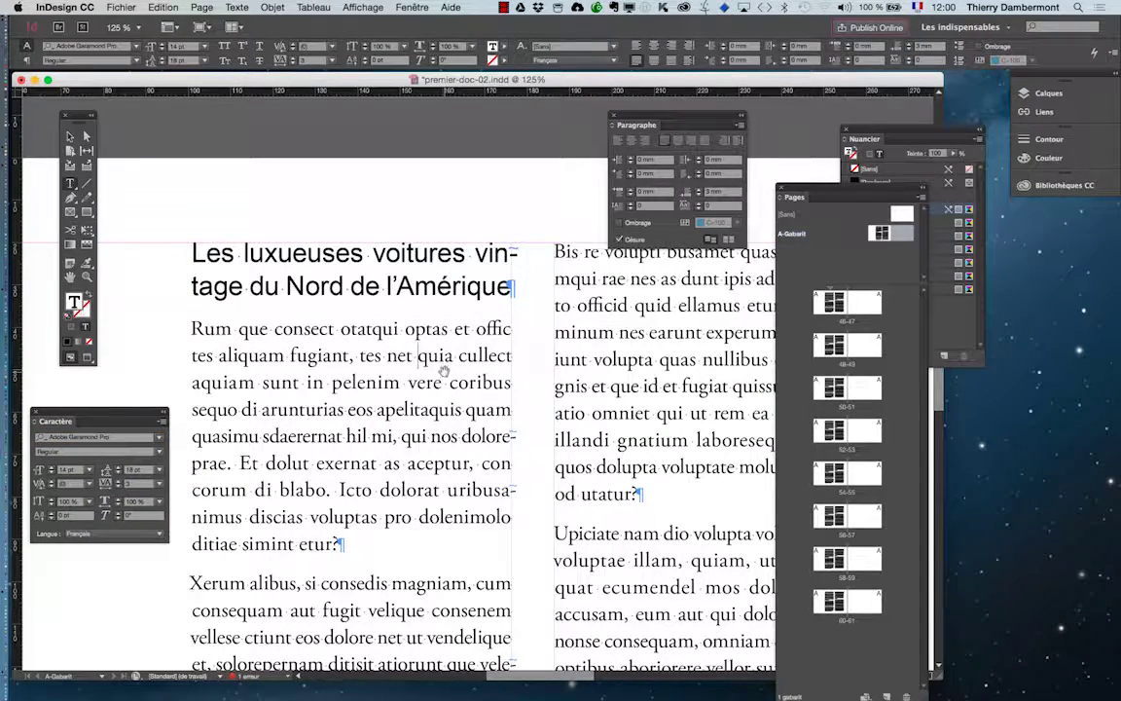
Step: Select both lines of the title from its first letter through its paragraph mark
key("super+minus")
key("super+minus")
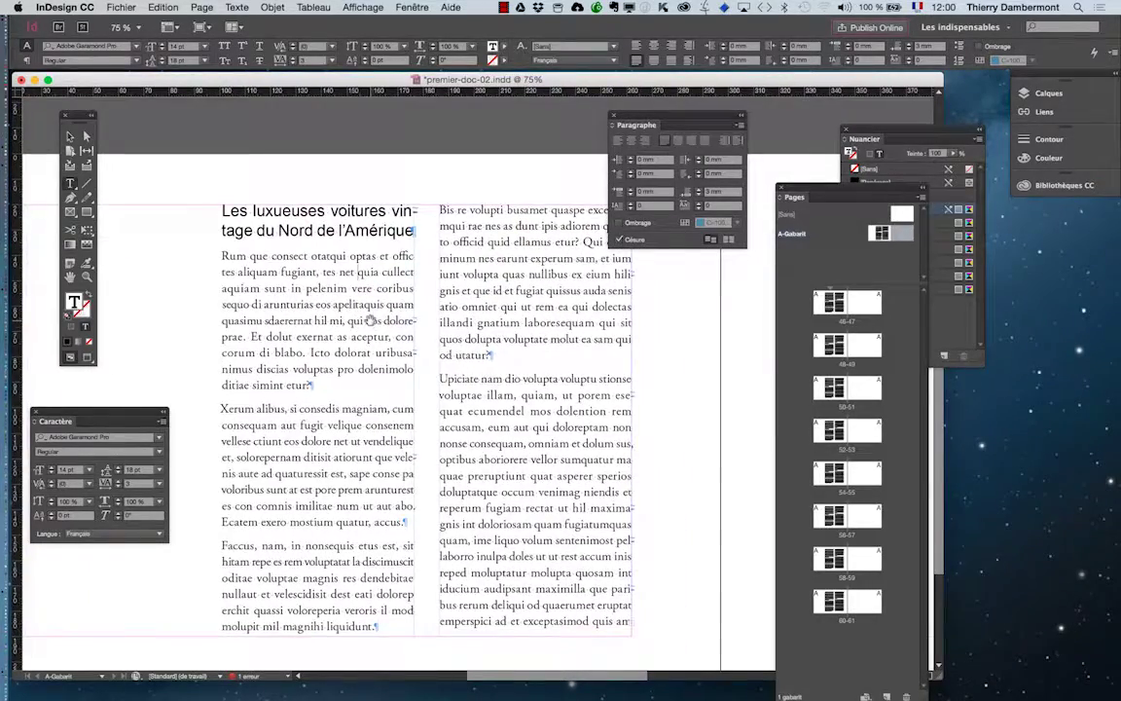
key("super+equal")
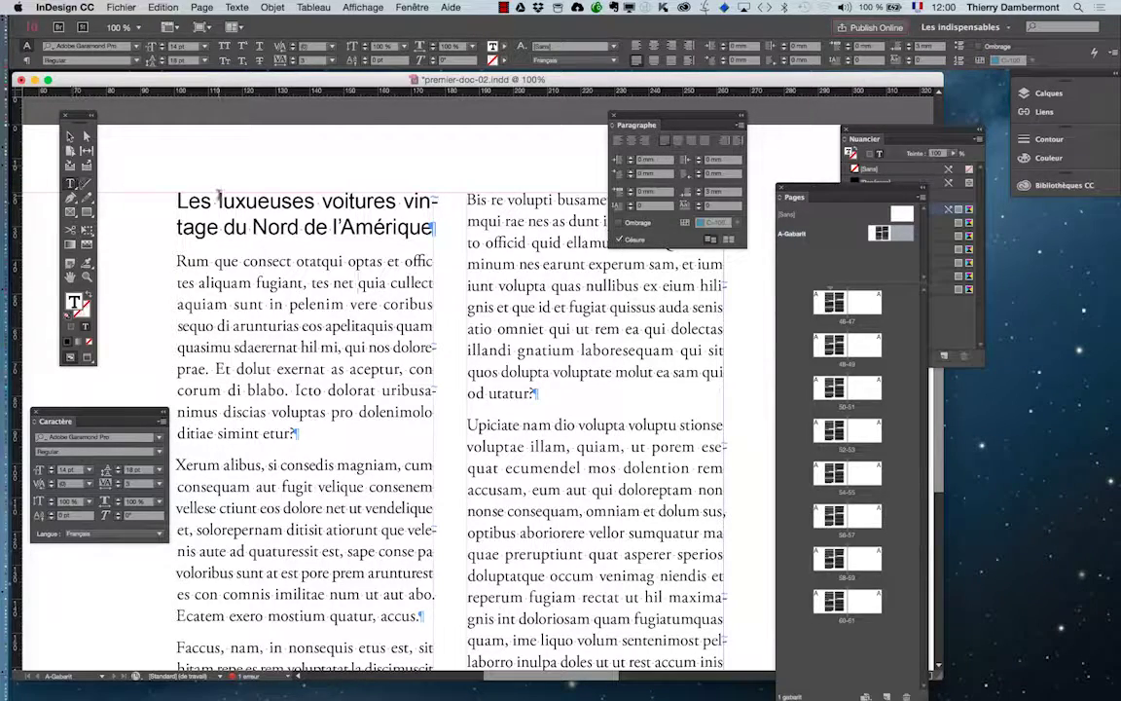
left_click_drag(176, 201, 480, 242)
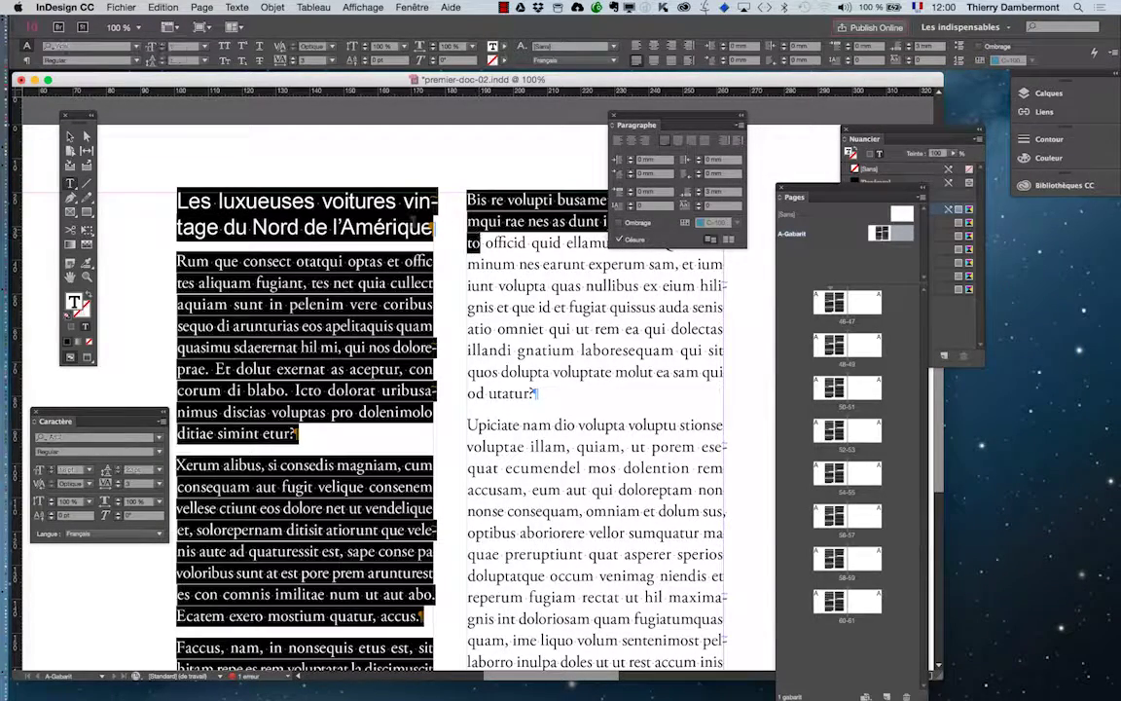
left_click(349, 201)
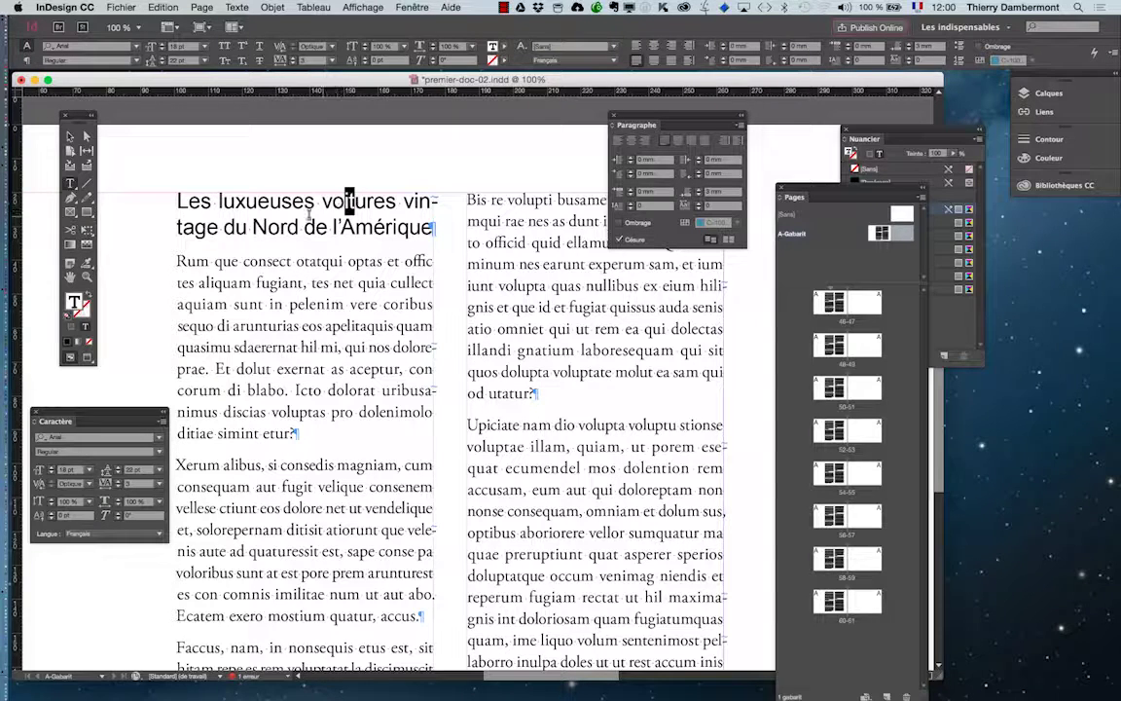
left_click(177, 201)
left_click_drag(179, 201, 434, 226)
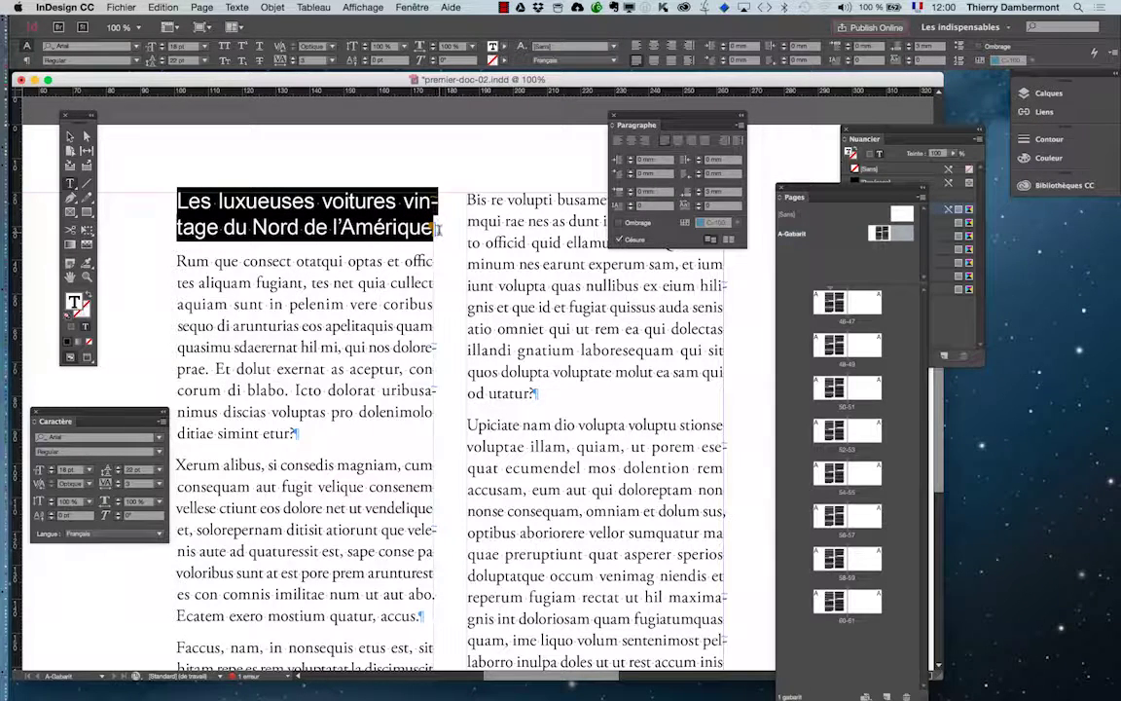
left_click(340, 201)
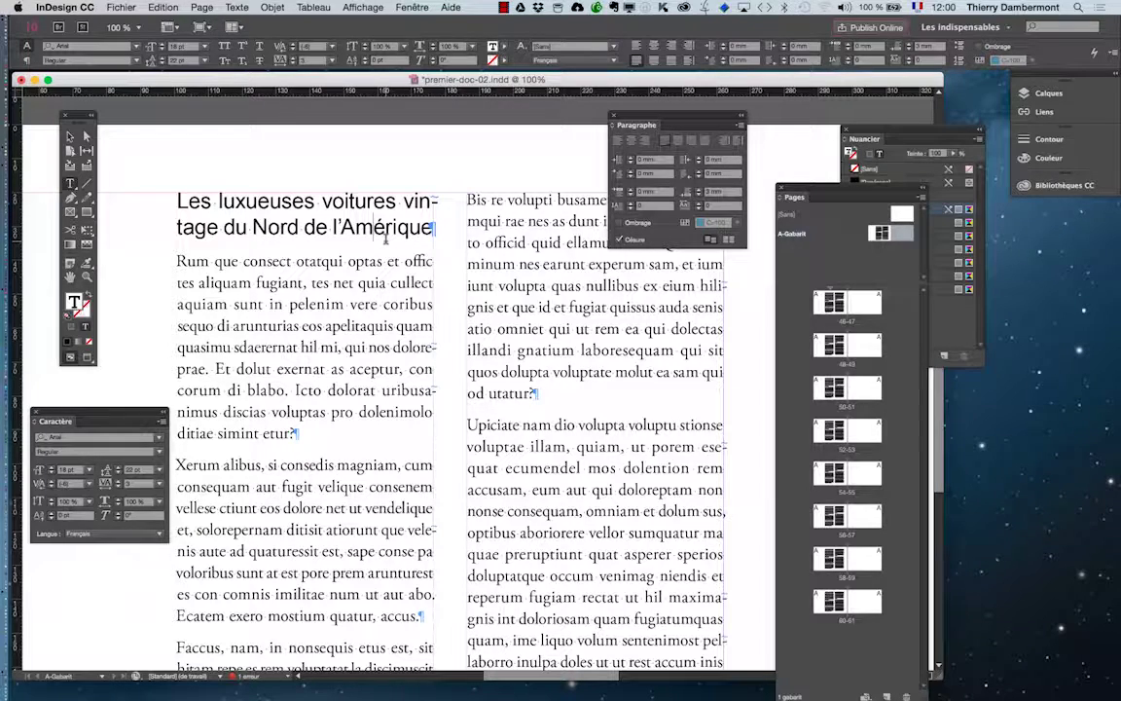
left_click(383, 261)
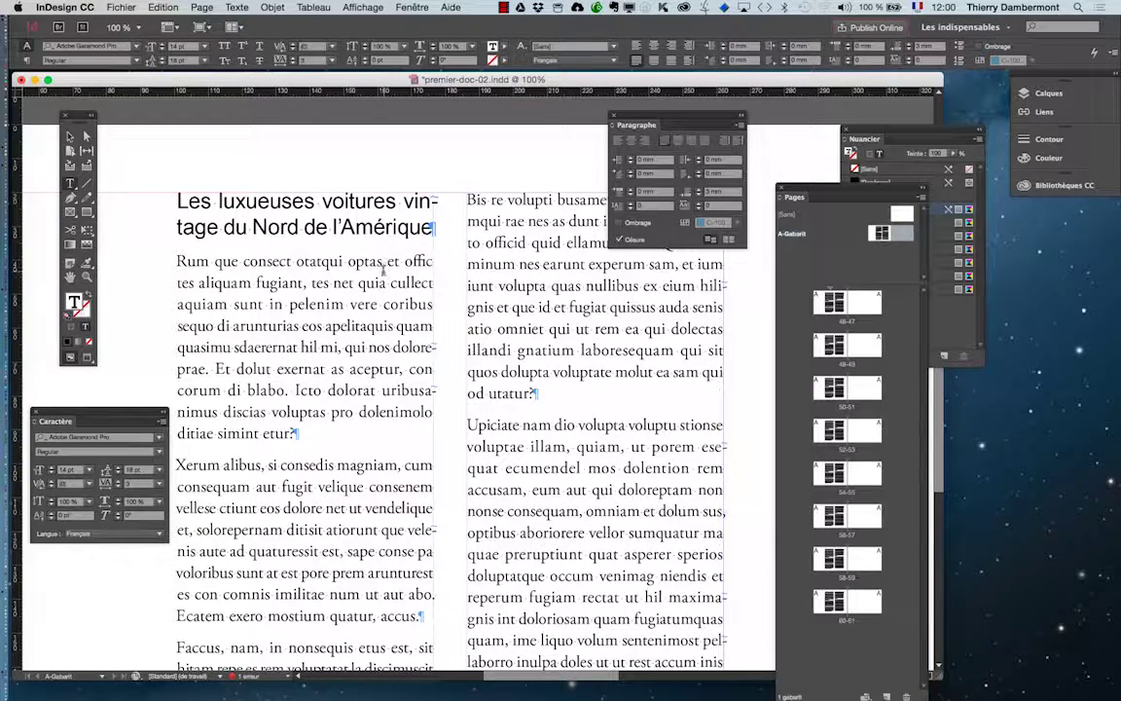
left_click_drag(373, 272, 380, 292)
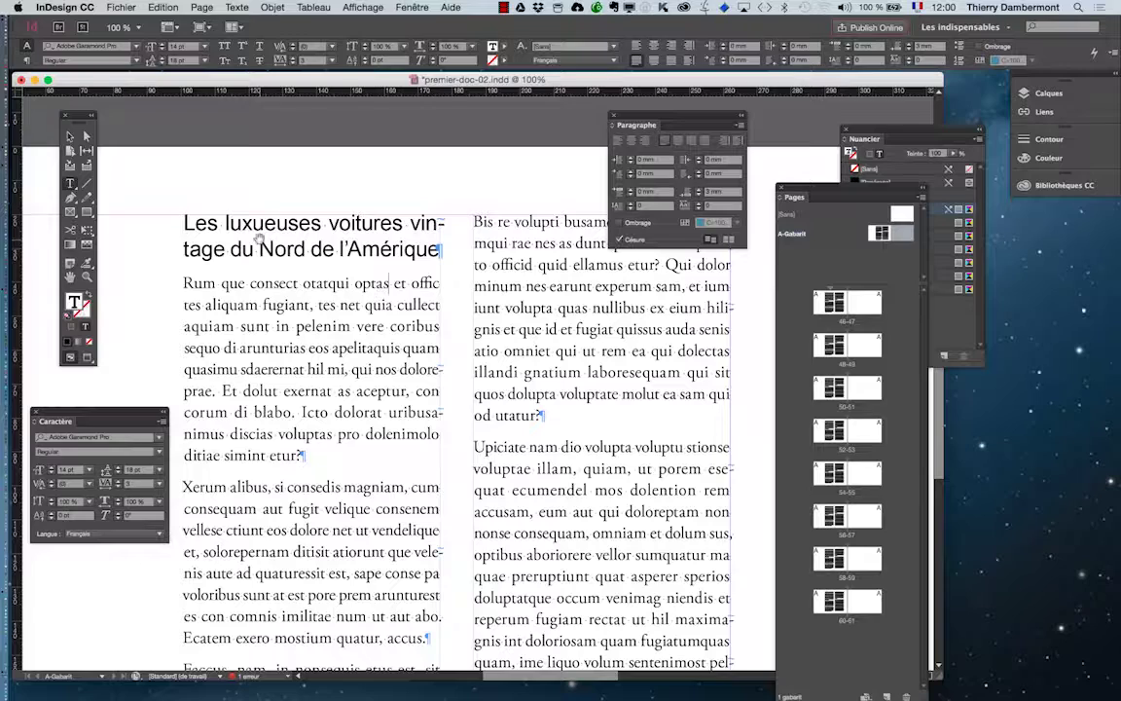
key("super+equal")
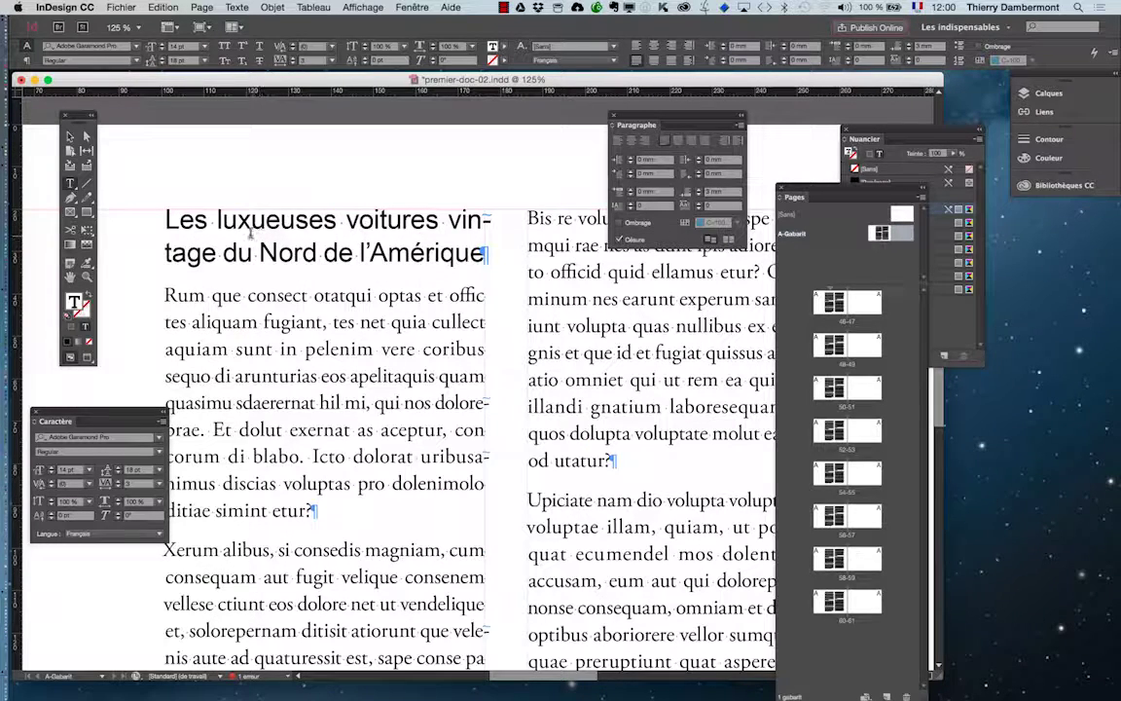
left_click(250, 216)
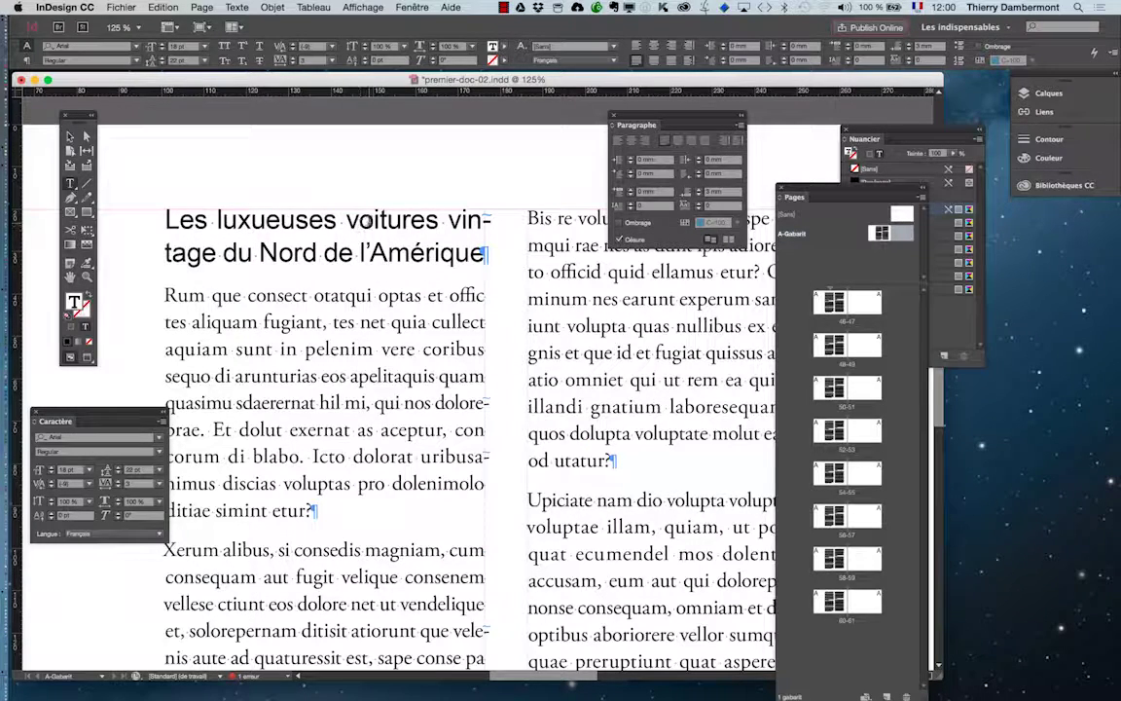
Step: Select the whole title with its paragraph mark and bring the colour swatches and the tools close to it
left_click_drag(156, 199, 279, 252)
left_click_drag(446, 251, 484, 252)
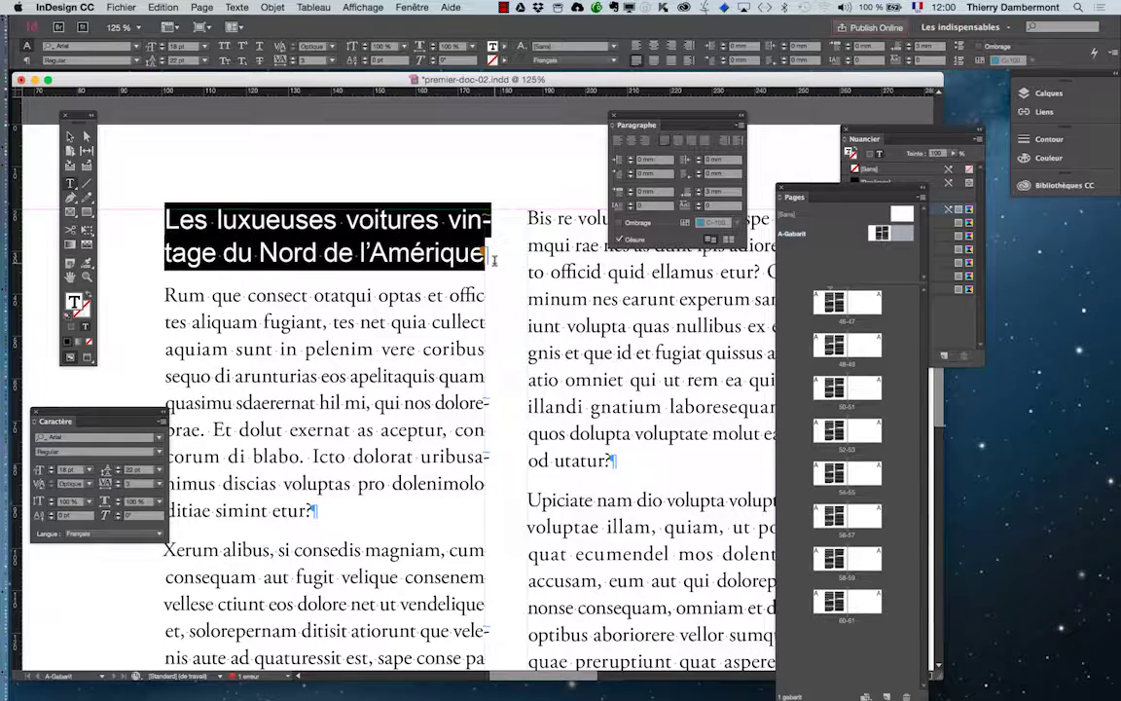
left_click_drag(929, 136, 481, 343)
left_click(287, 224)
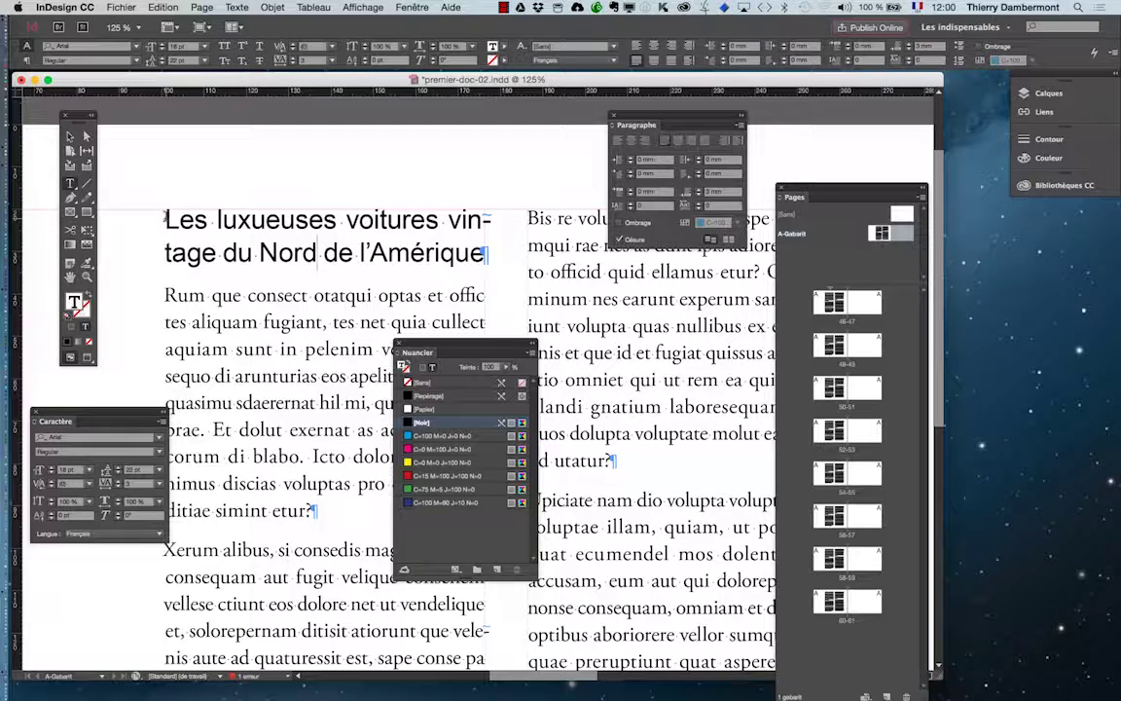
left_click_drag(157, 216, 484, 253)
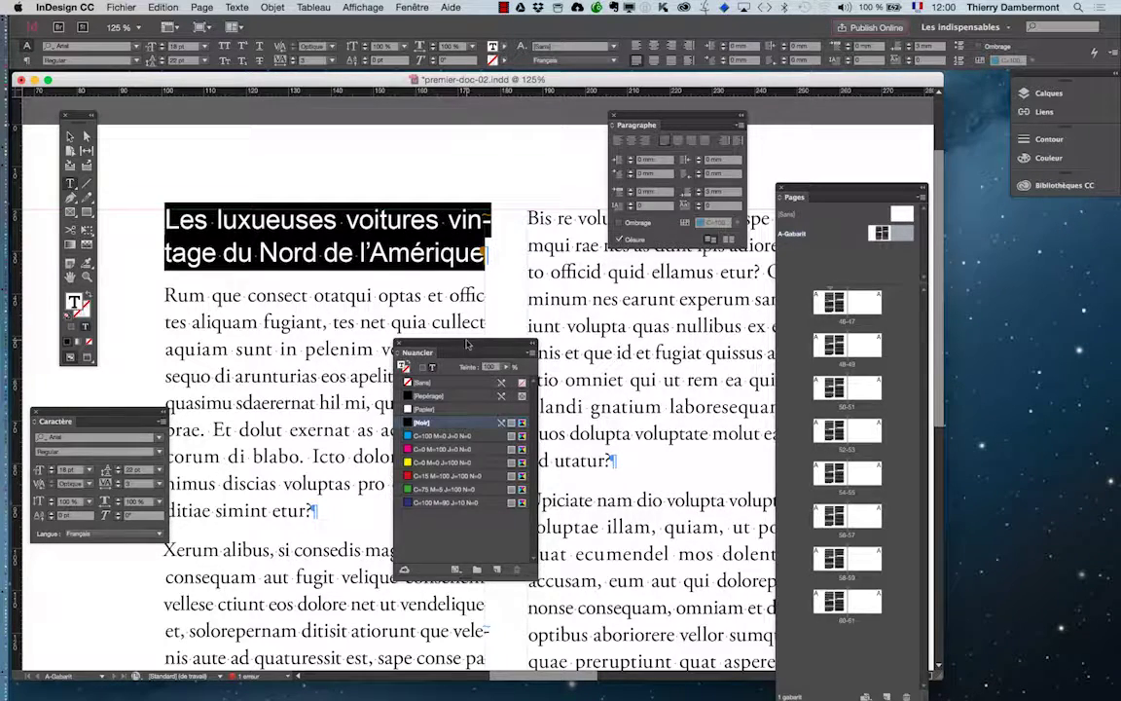
left_click_drag(468, 344, 473, 292)
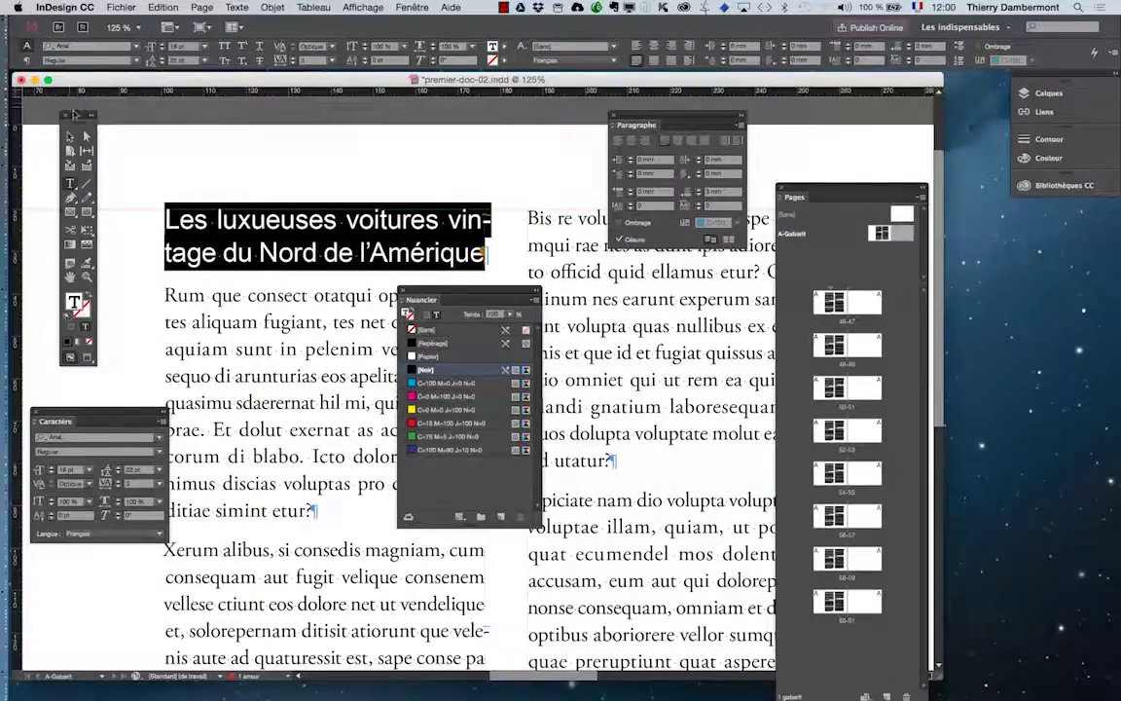
mouse_move(72, 104)
left_mouse_down()
mouse_move(85, 118)
mouse_move(134, 116)
left_mouse_up()
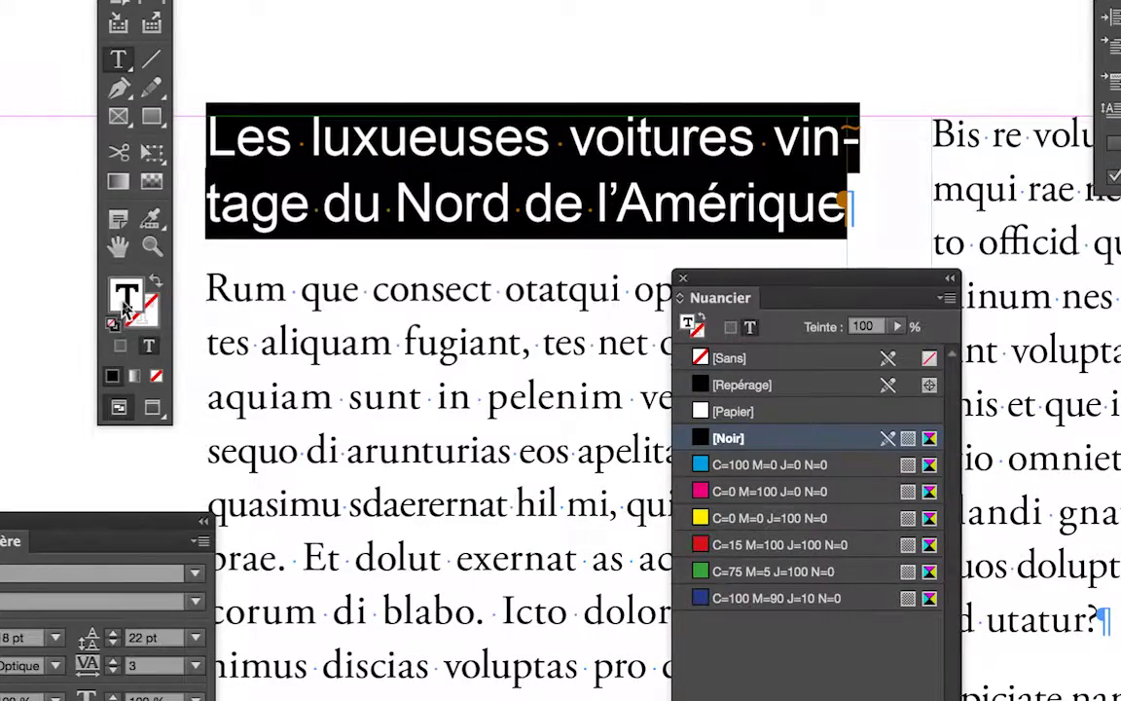
Step: Open the colour picker for the selected title's text fill and choose a light violet, RGB 170, 162, 237
double_click(124, 305)
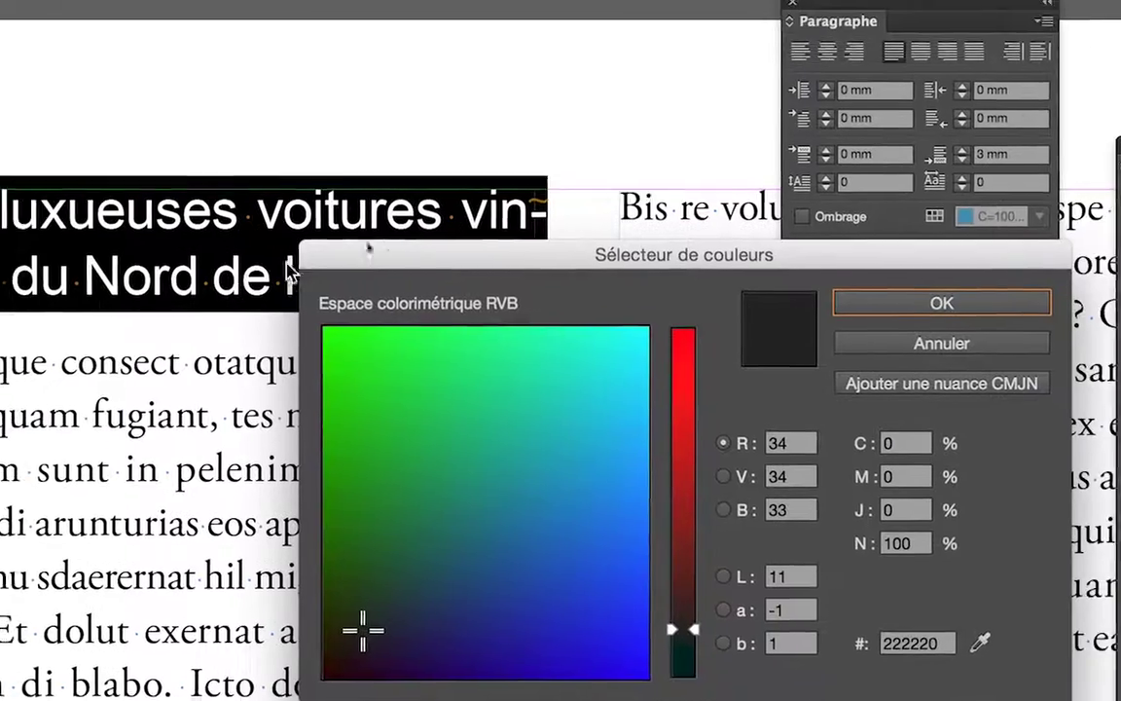
left_click_drag(700, 191, 637, 199)
left_click_drag(301, 265, 219, 295)
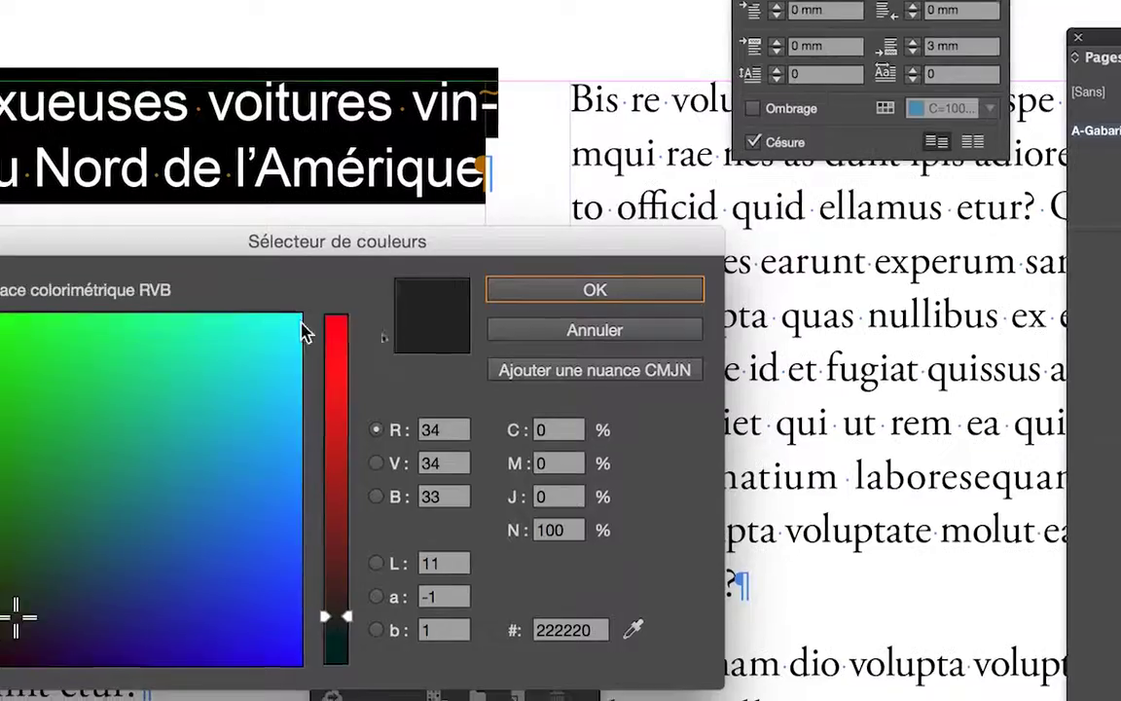
left_click(450, 385)
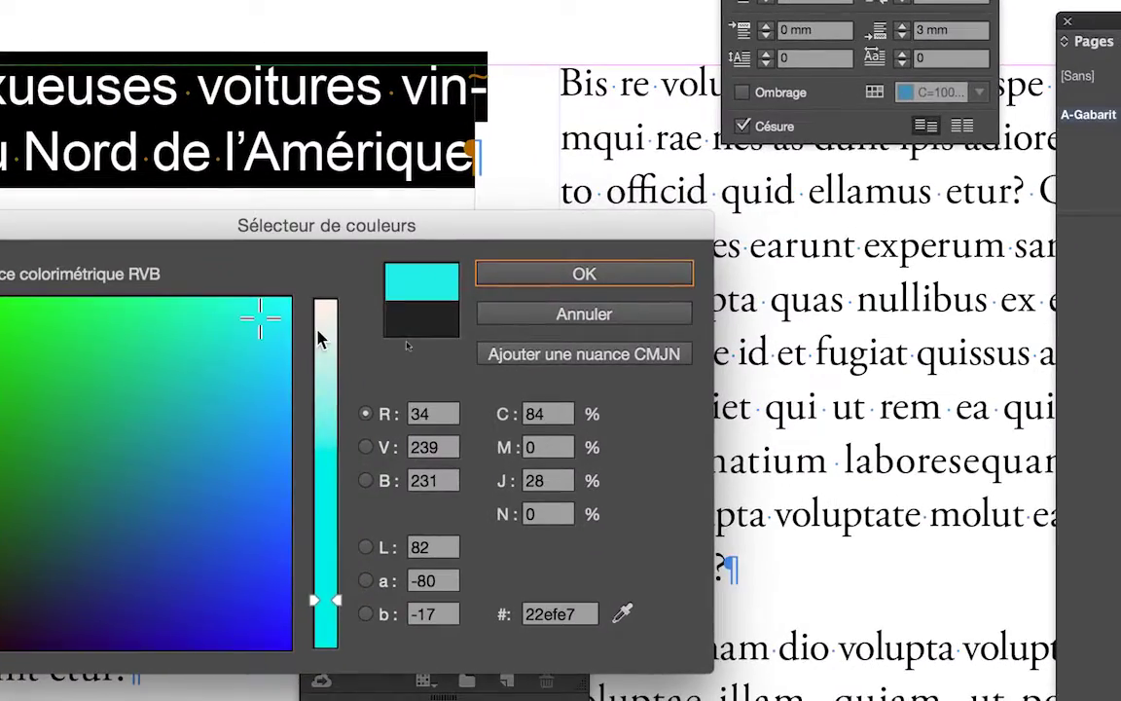
left_click(321, 339)
left_click_drag(321, 339, 322, 414)
left_click(257, 428)
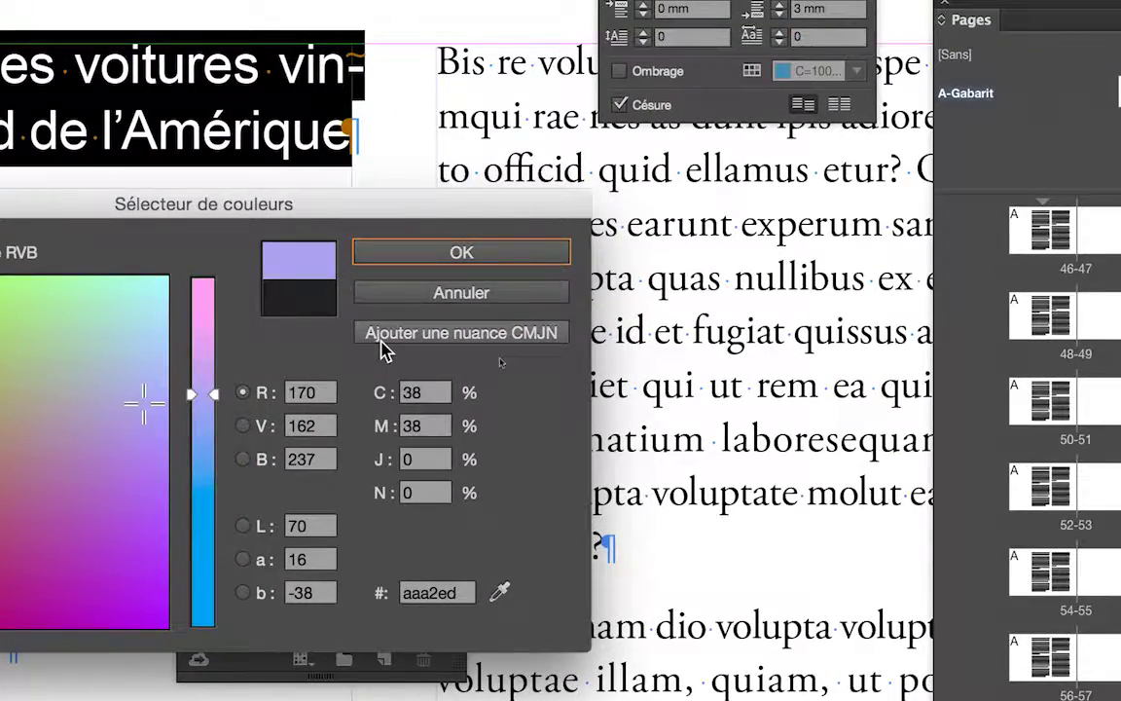
Step: Add the chosen violet as the CMYK swatch C=38 M=38 J=0 N=0 and apply it to the title
left_click(382, 345)
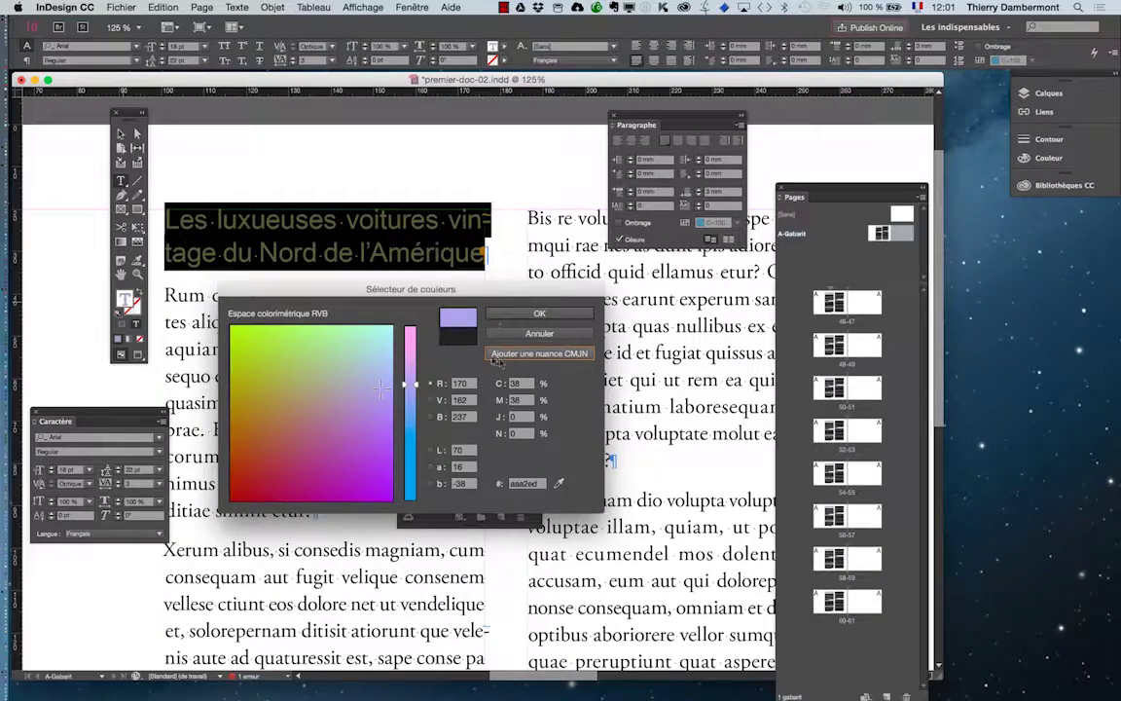
left_click(382, 345)
key("Return")
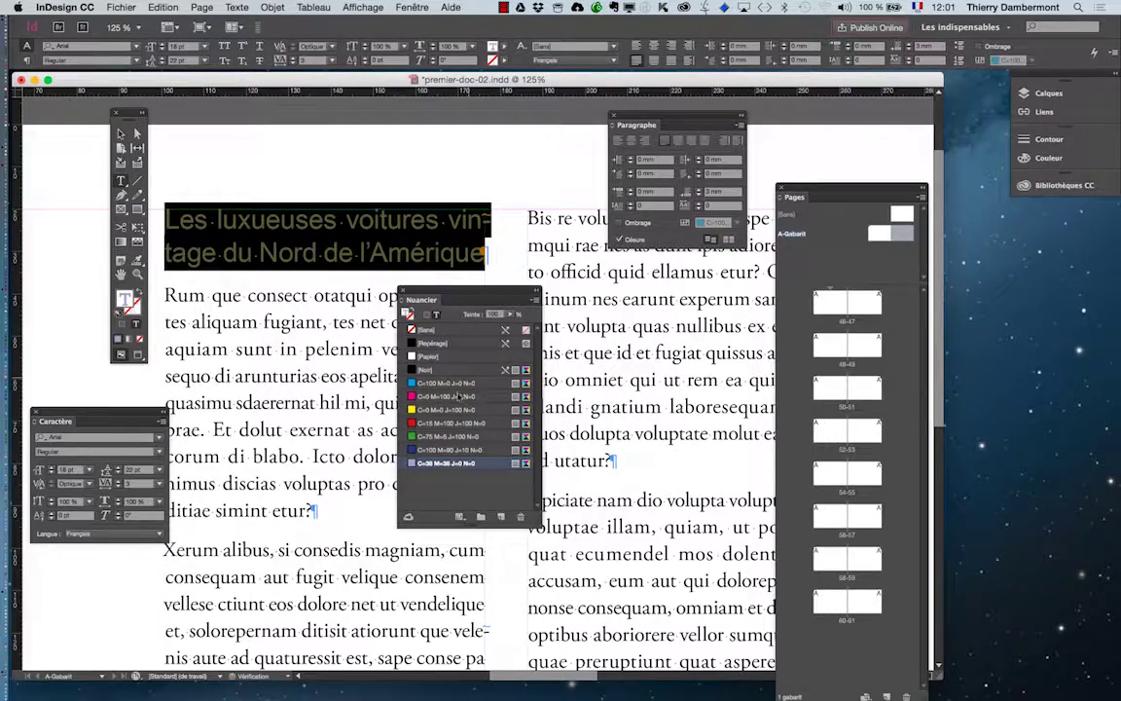
left_click(460, 465)
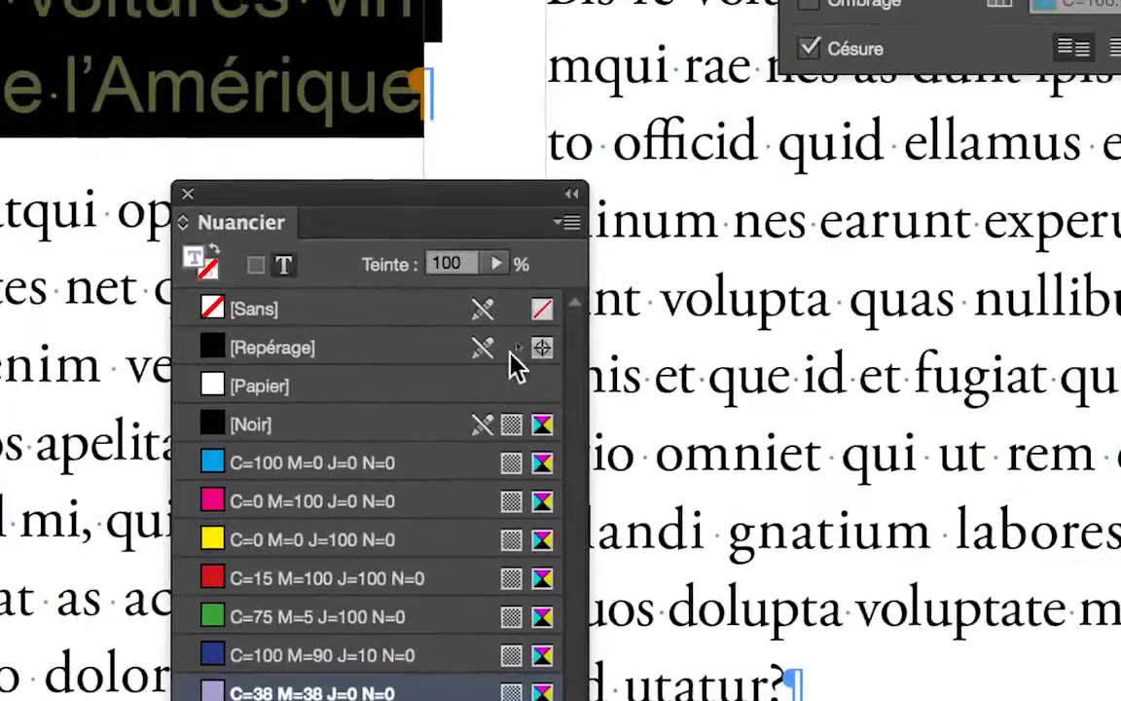
Step: Check the commands available for swatches and move the swatches off the first text column onto the second
left_click(569, 222)
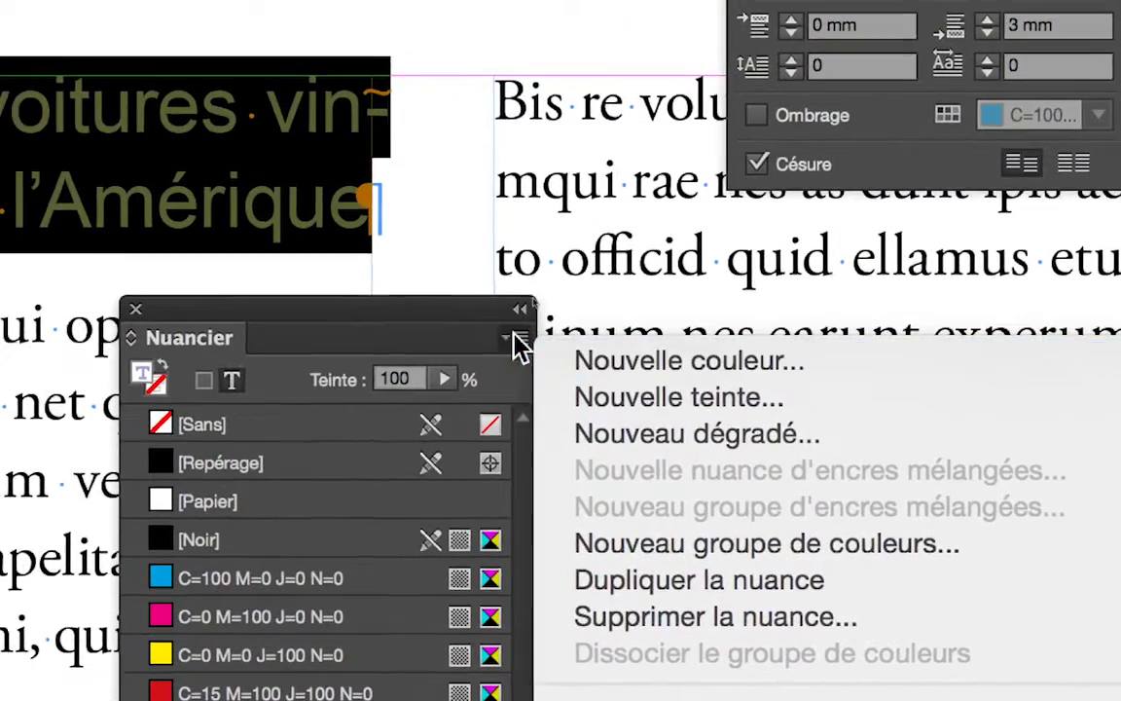
left_click(514, 338)
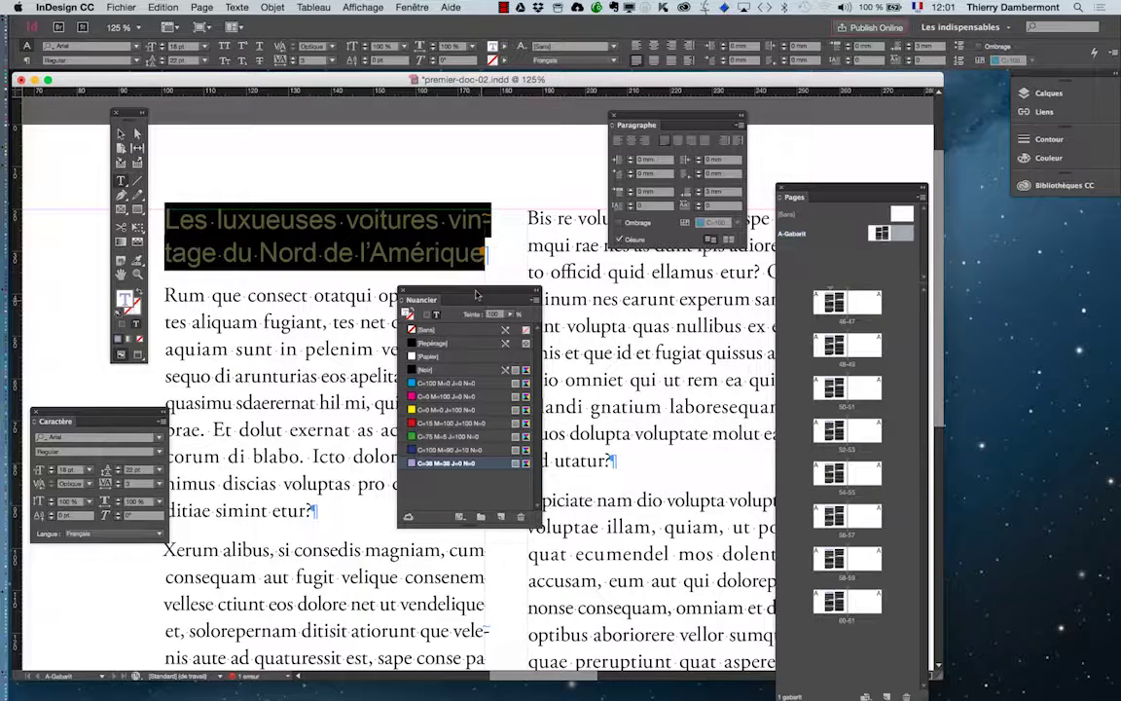
left_click_drag(477, 292, 584, 295)
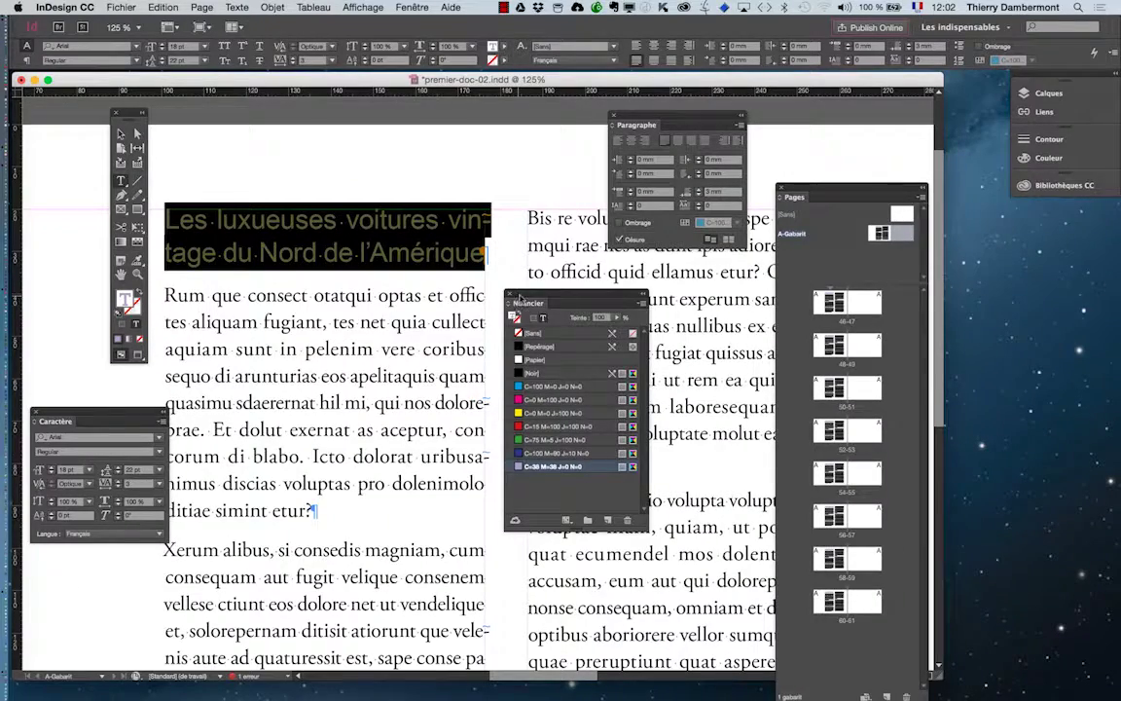
mouse_move(519, 295)
left_mouse_down()
mouse_move(569, 283)
mouse_move(506, 298)
mouse_move(517, 305)
left_mouse_up()
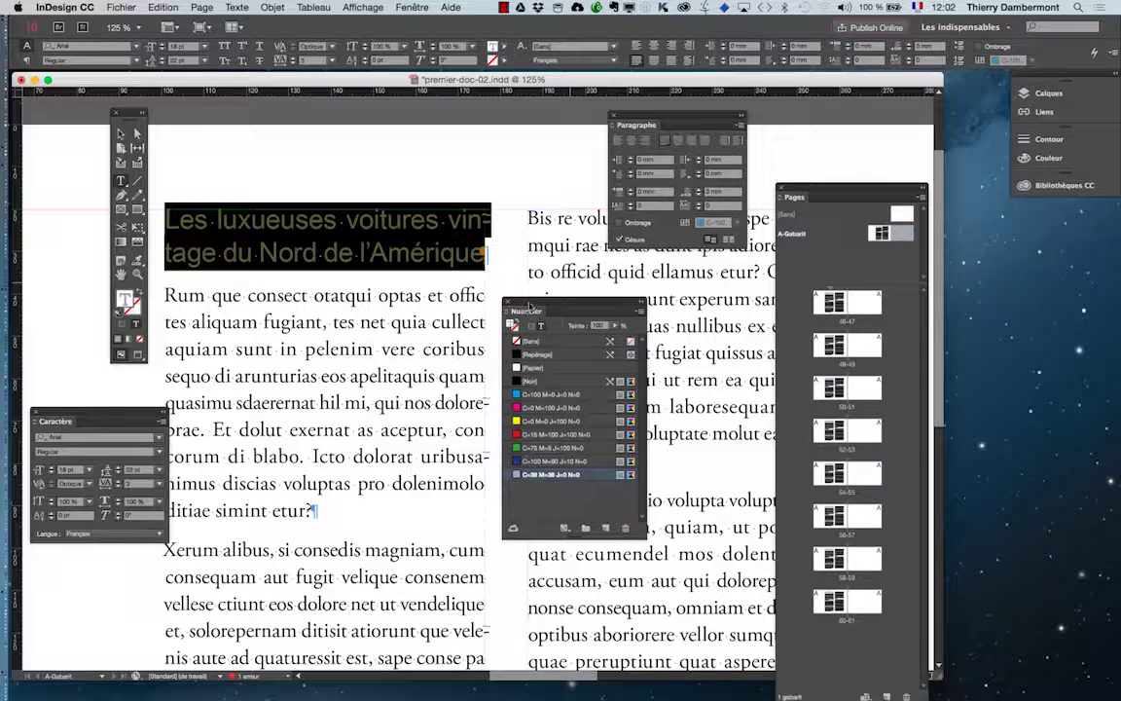
mouse_move(524, 305)
left_mouse_down()
mouse_move(536, 264)
mouse_move(542, 305)
left_mouse_up()
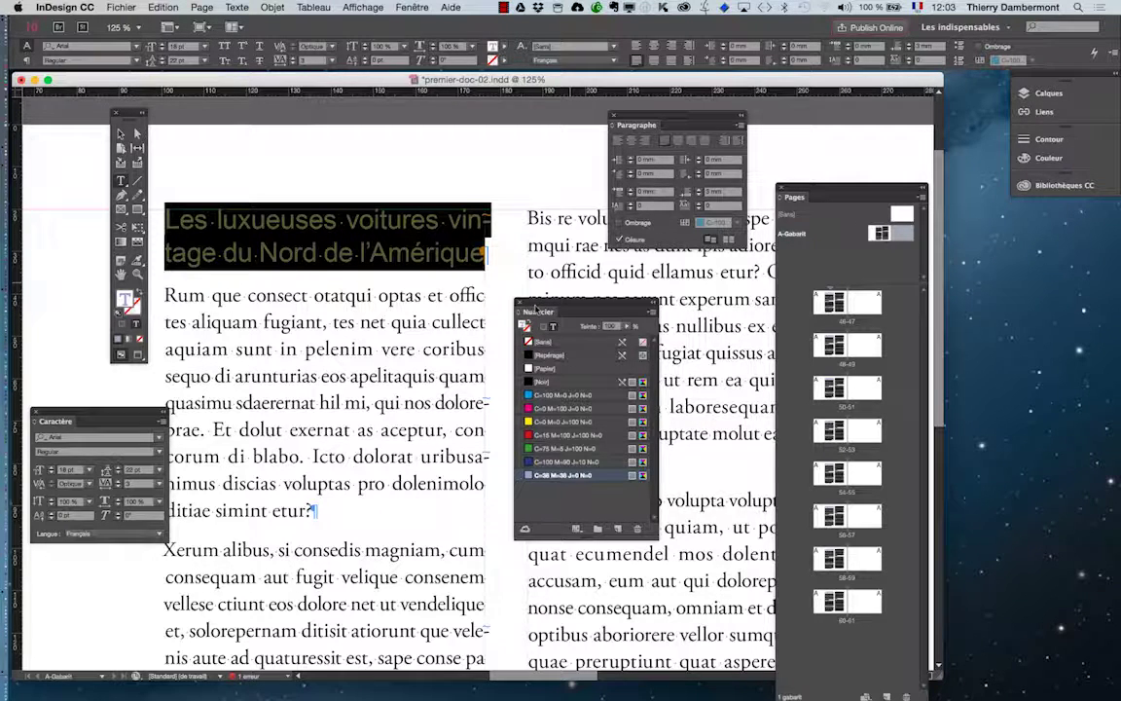
left_click_drag(541, 304, 621, 285)
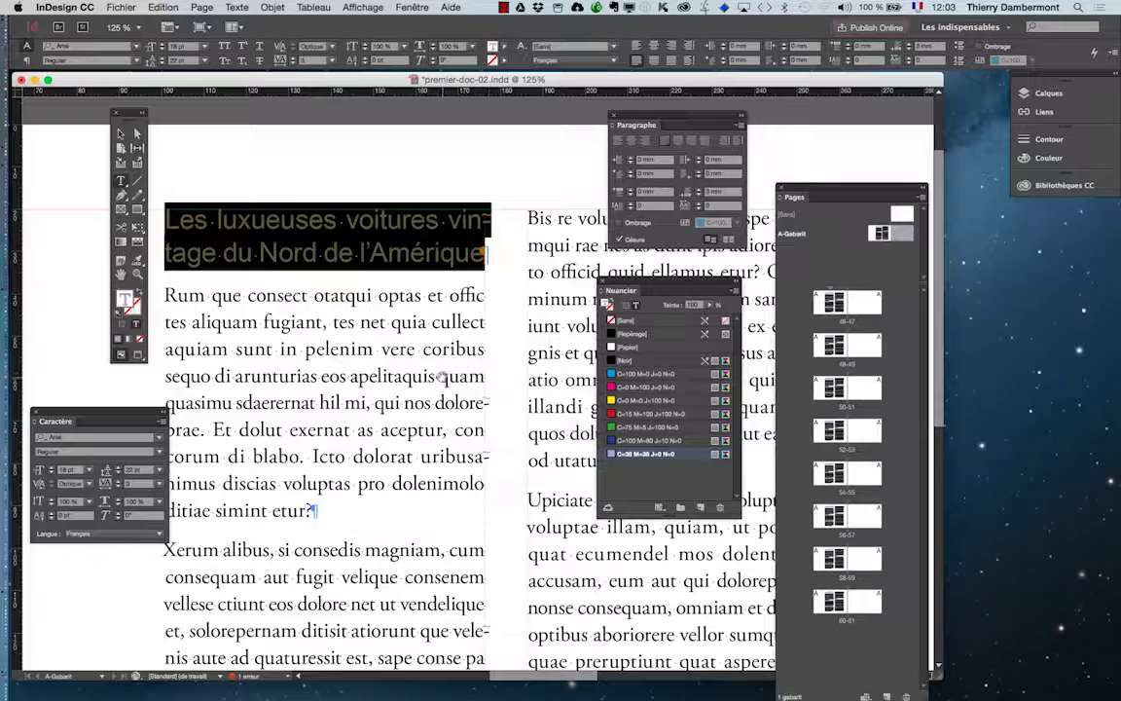
Step: Reduce the view to 100%, deselect the title text and switch to the Selection tool with the text frame selected
key("super+minus")
left_click(389, 354)
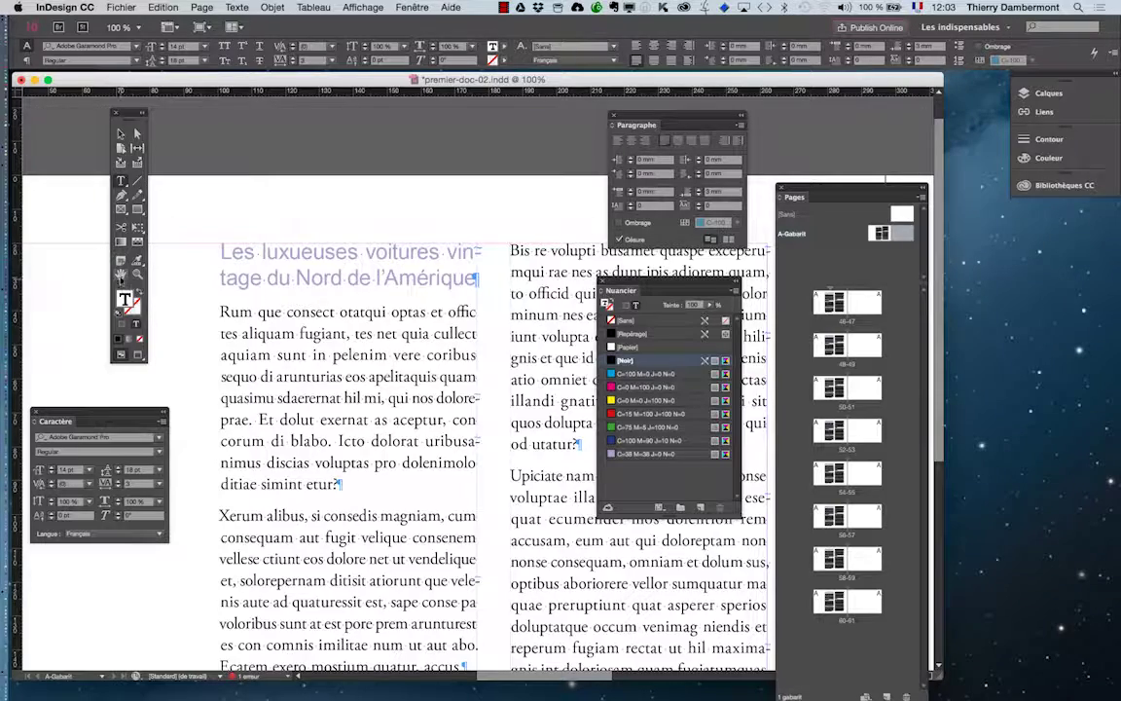
scroll(301, 253, "down", 3)
scroll(302, 253, "right", 1)
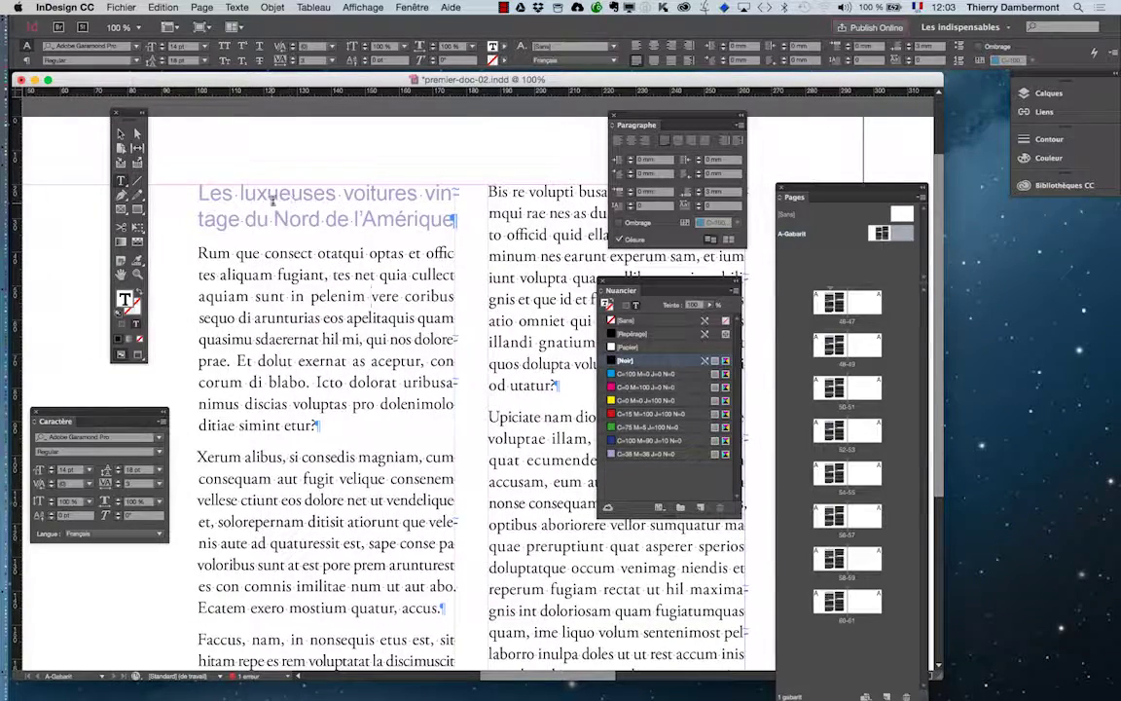
left_click(121, 133)
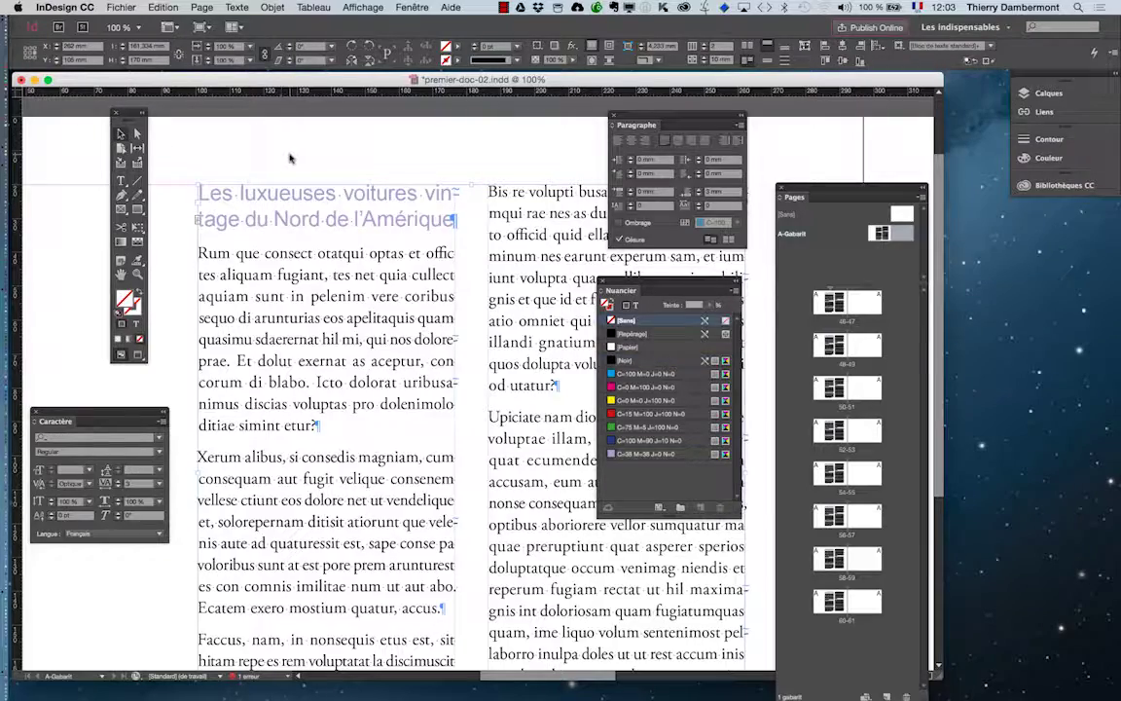